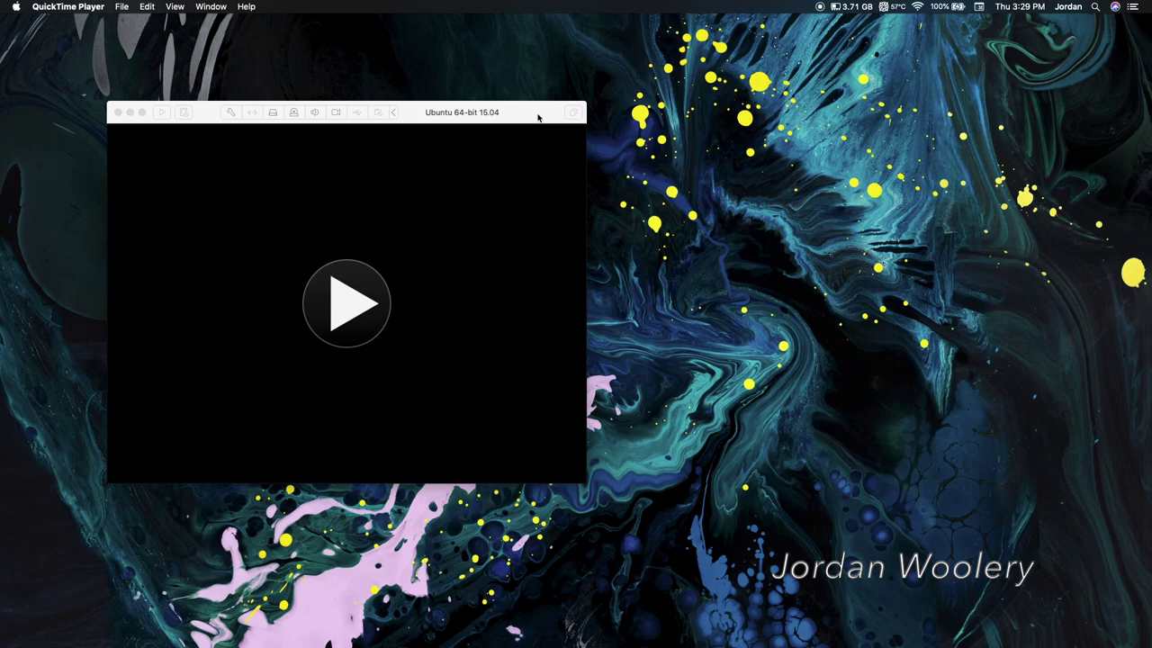
- Power on the Ubuntu 64-bit 15.04 virtual machine so it boots into the installer
left_click(340, 273)
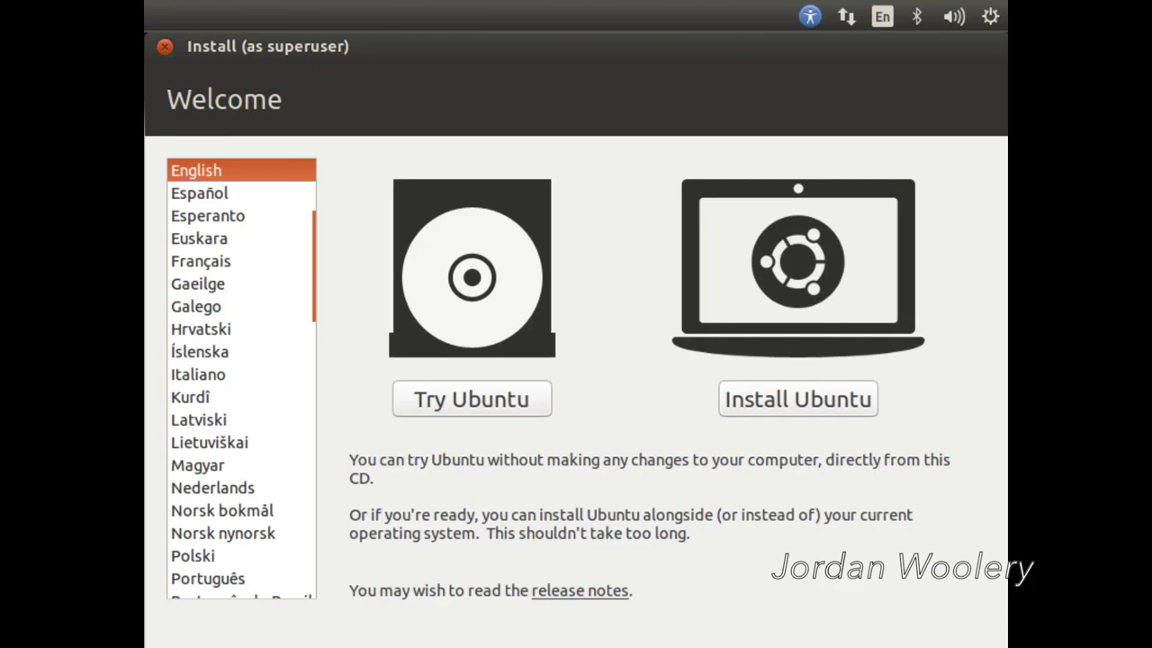
- Choose Install Ubuntu with third-party software, erasing the whole disk, and confirm the disk changes
left_click(789, 409)
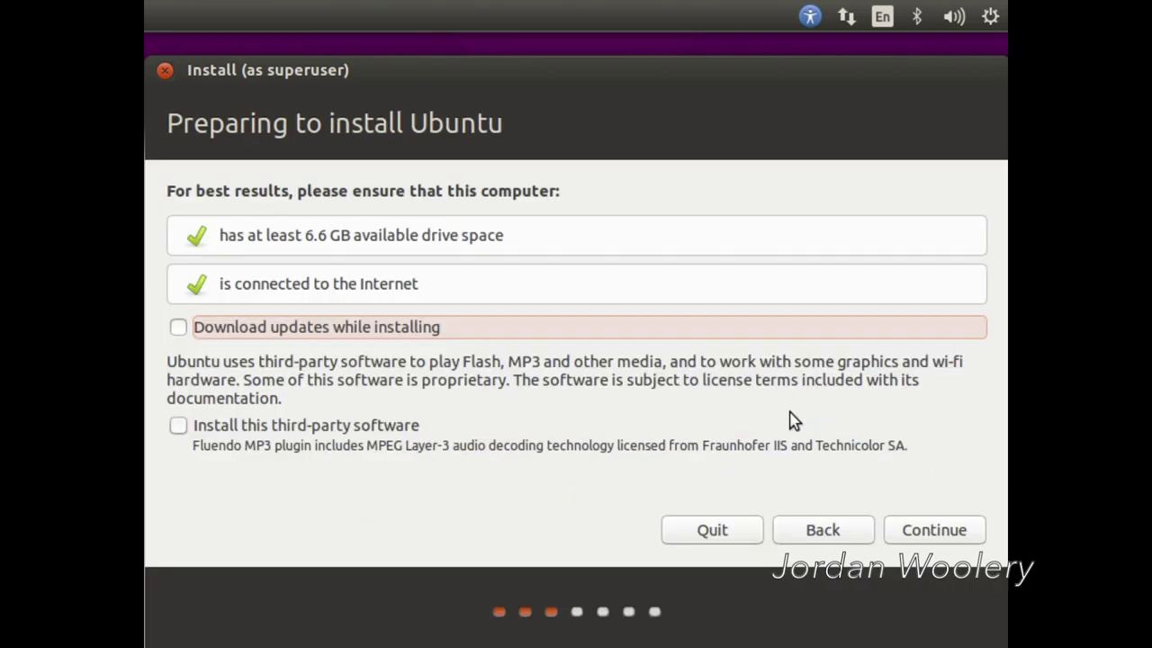
left_click(227, 430)
left_click(943, 531)
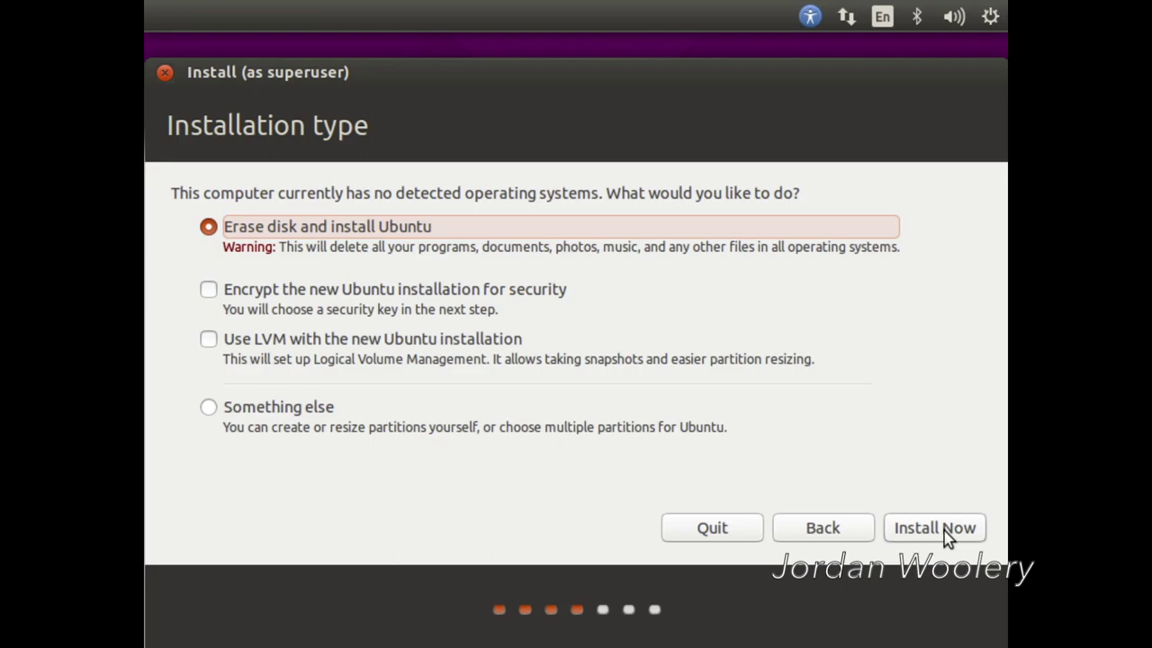
left_click(947, 536)
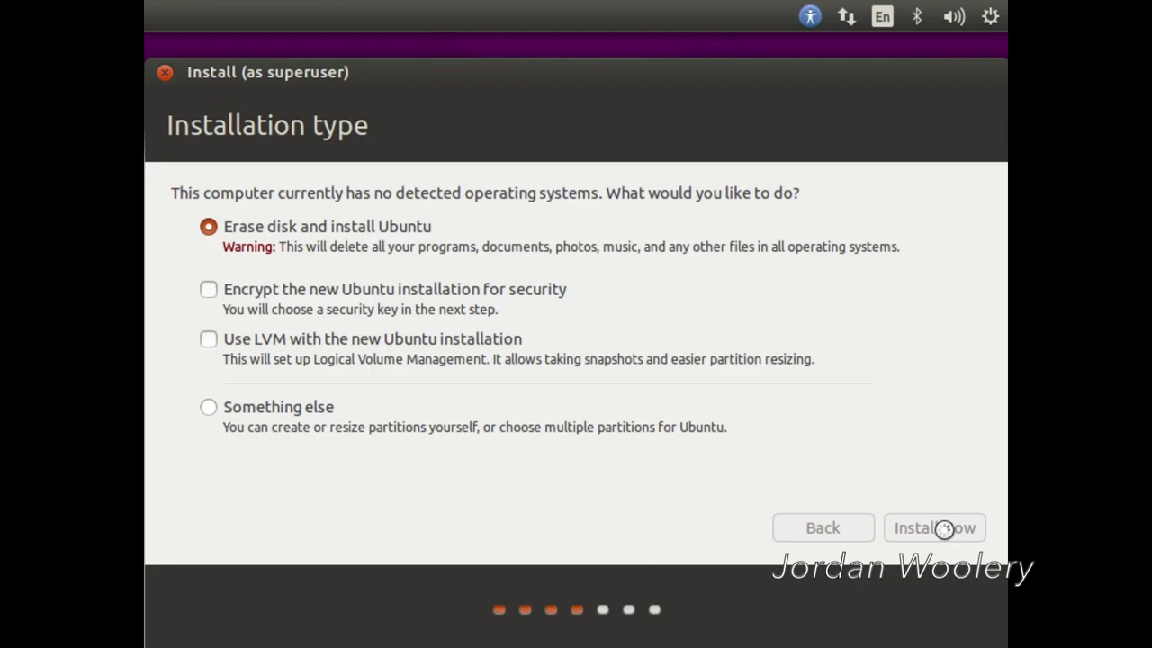
left_click(926, 495)
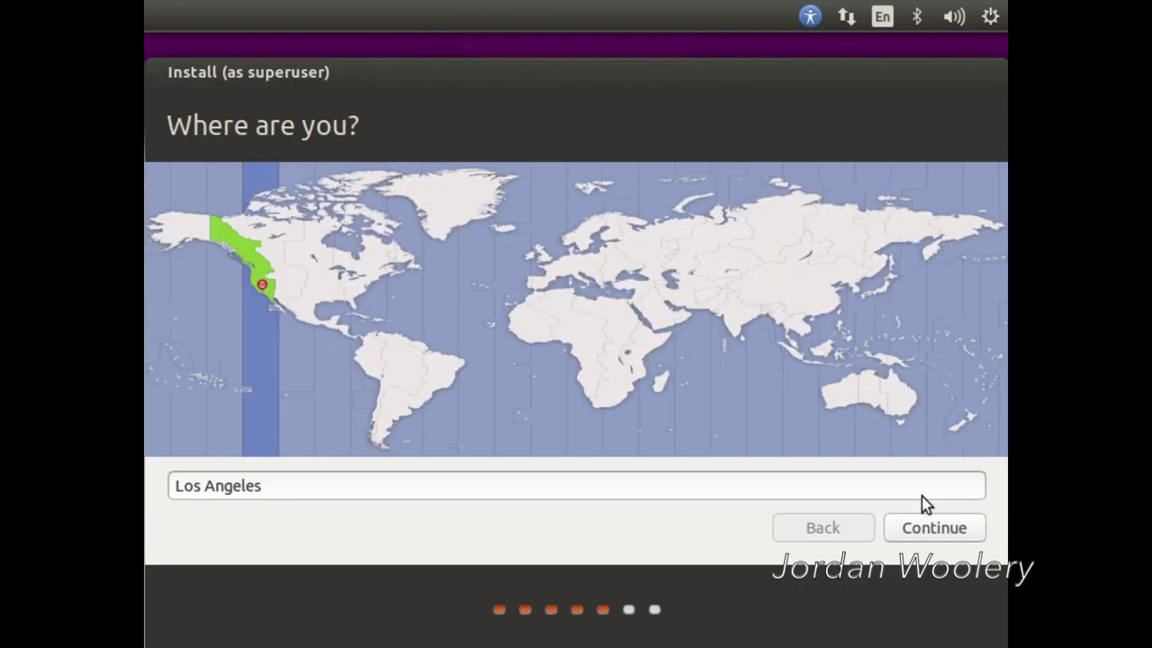
- Accept Los Angeles as the location and choose the English (US) - English (Macintosh) keyboard
left_click(924, 519)
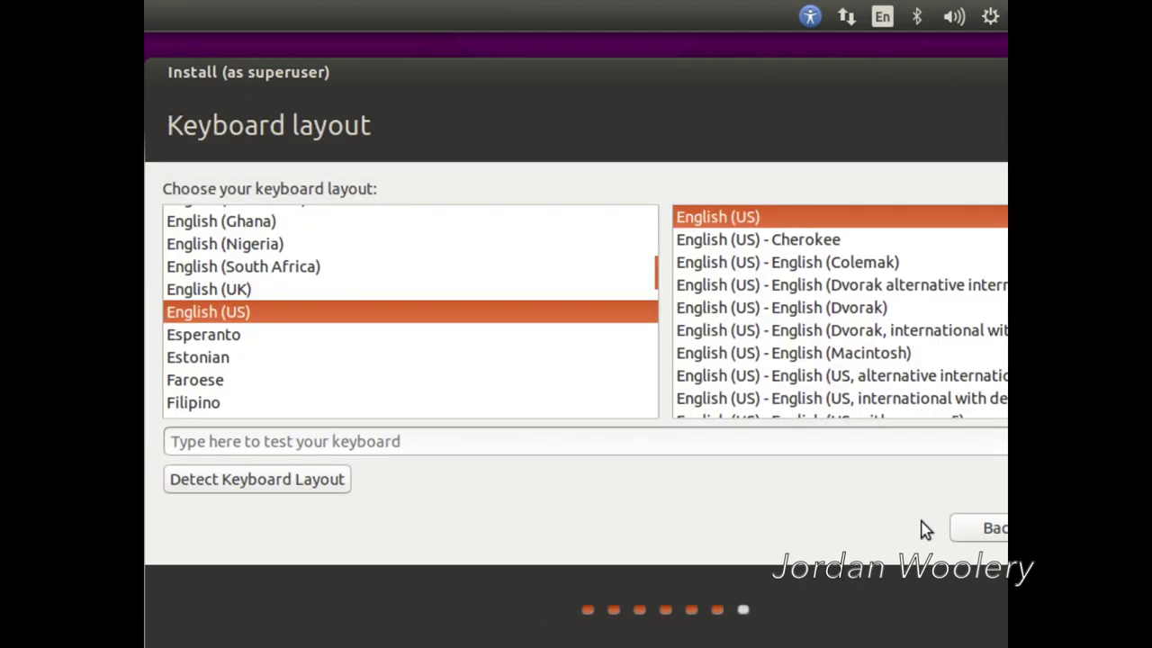
left_click(907, 356)
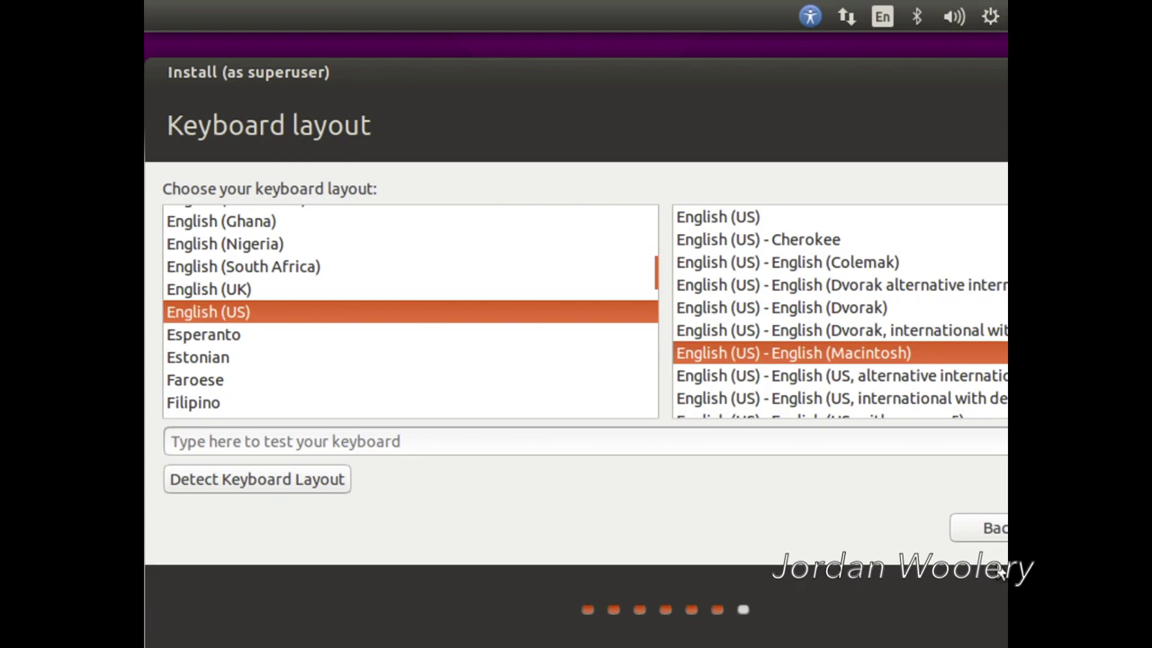
left_click_drag(706, 78, 463, 51)
left_click(891, 524)
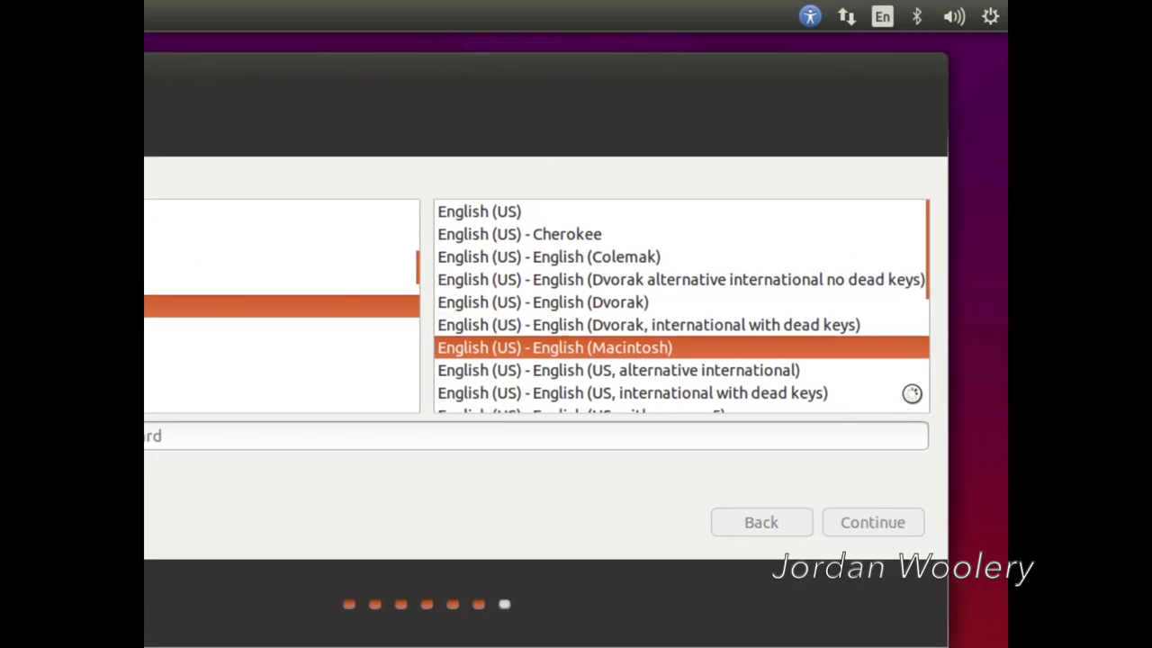
left_click_drag(632, 51, 695, 62)
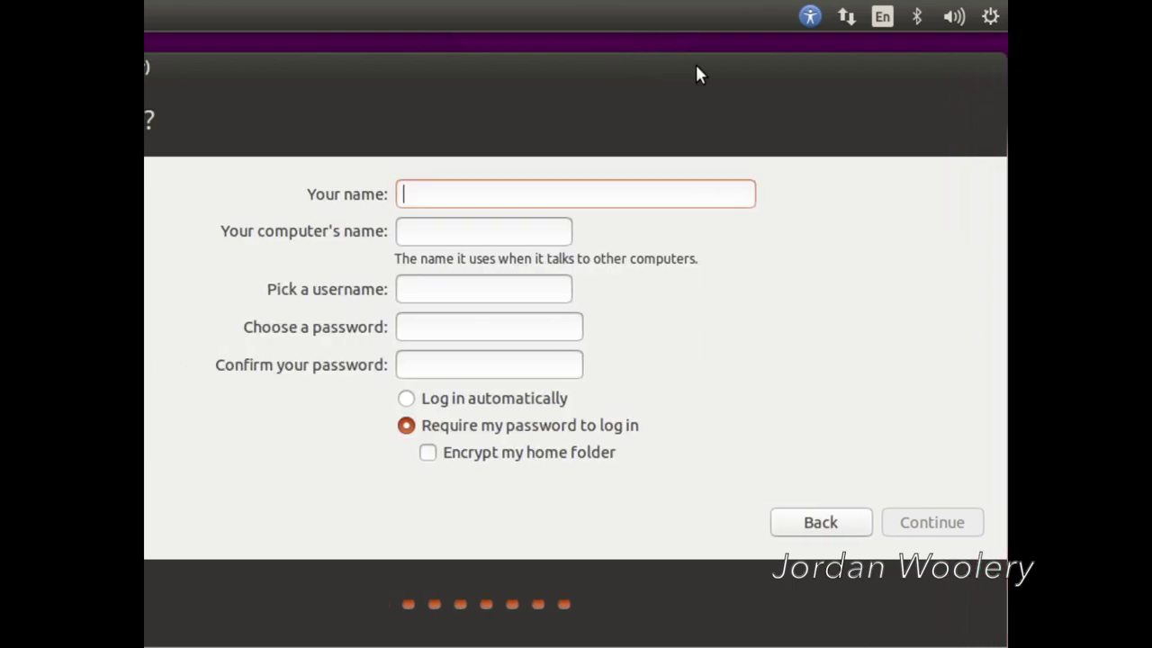
- Create the user account with the user's name and a confirmed password, starting file copying
type("Jordan")
key("Tab")
key("Tab")
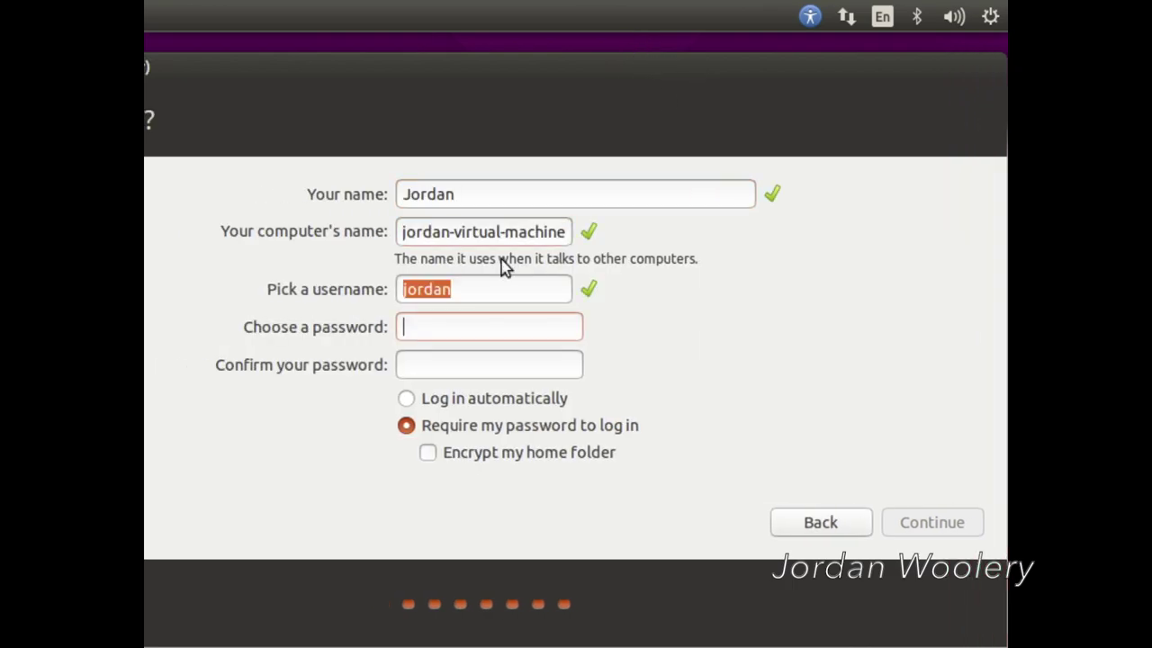
type("●●●●●●●●●●●")
key("Tab")
type("●●●●●●●●●●●")
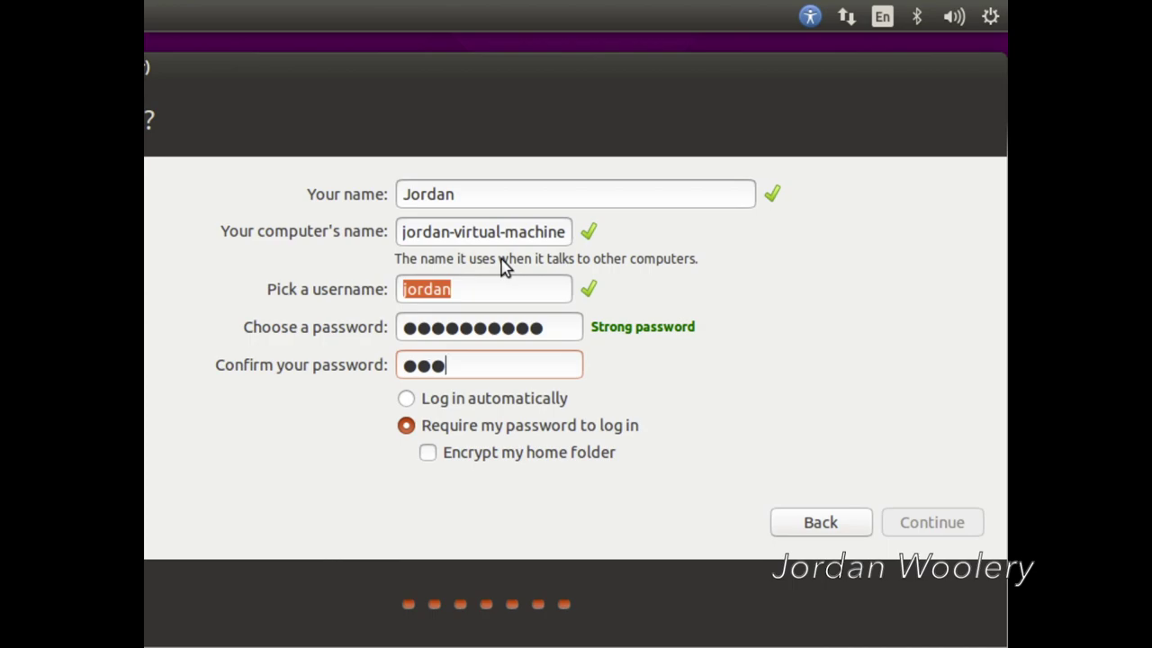
left_click(900, 523)
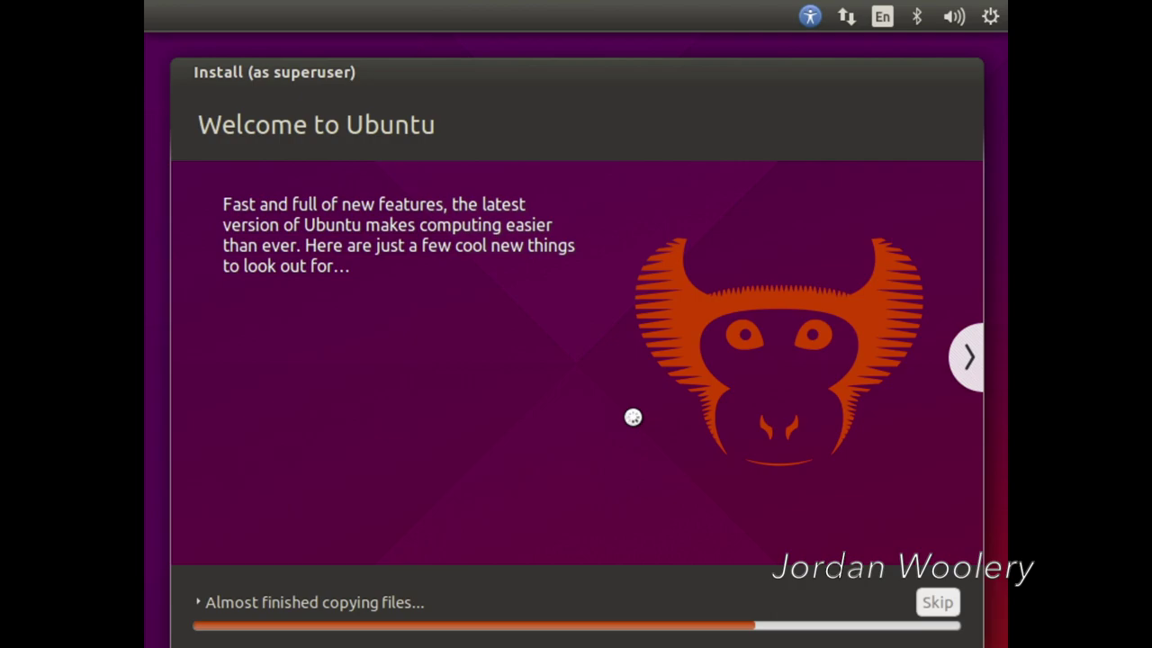
- Page through seven slides of the installer's feature slideshow while the files copy
left_click(974, 360)
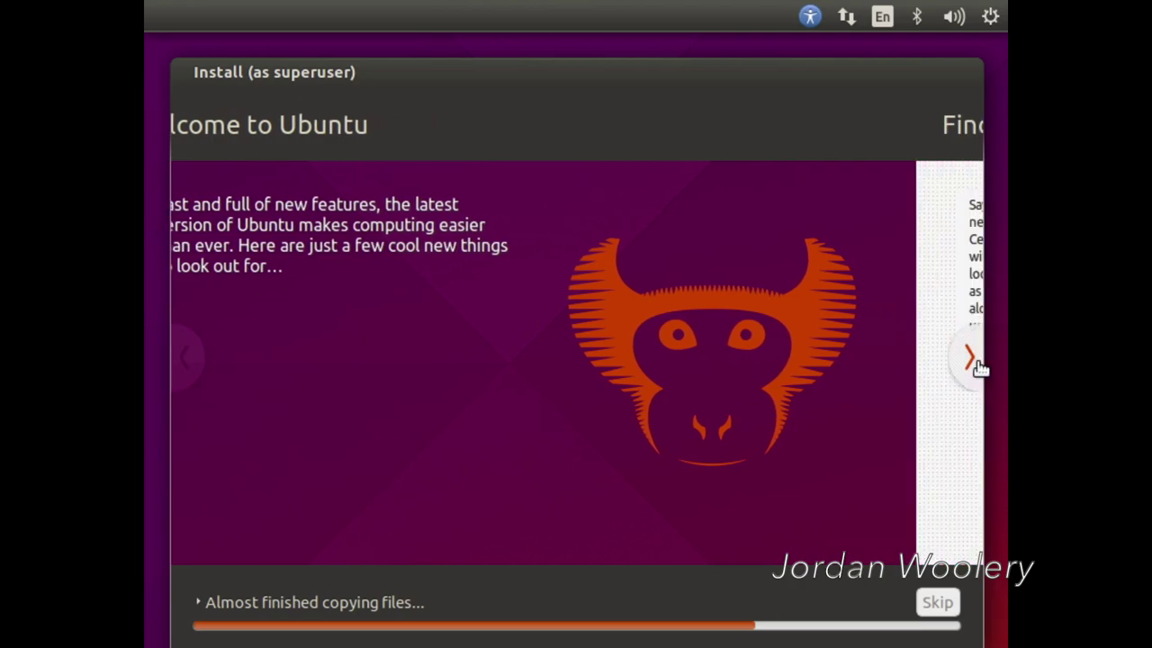
left_click(973, 360)
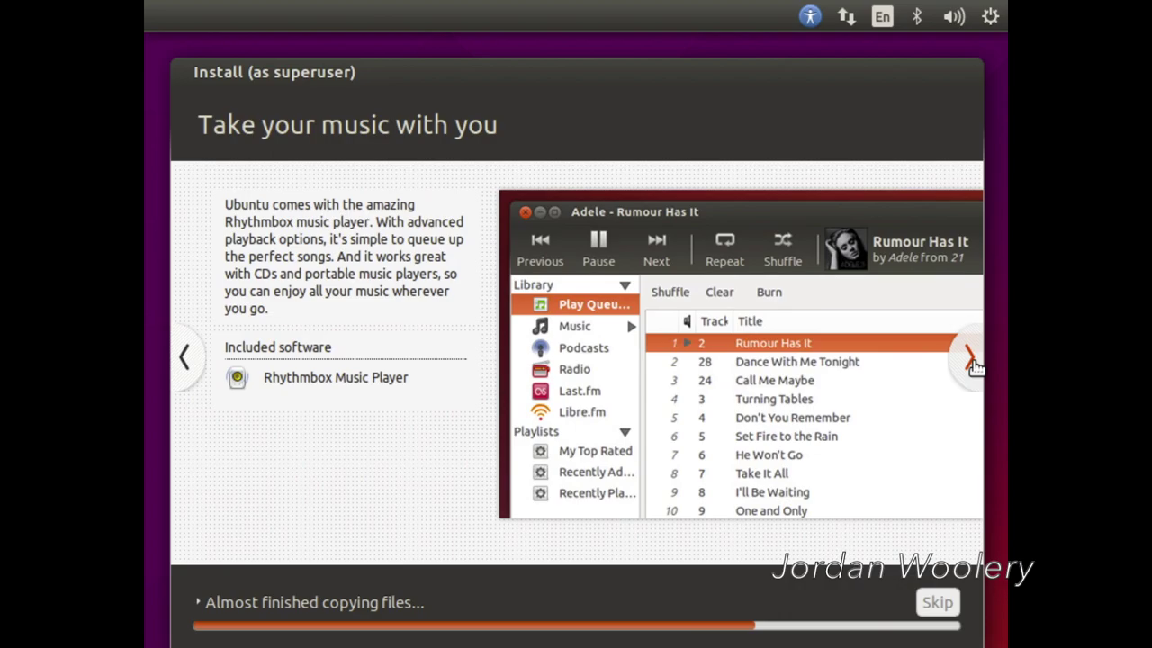
left_click(973, 360)
left_click(973, 360)
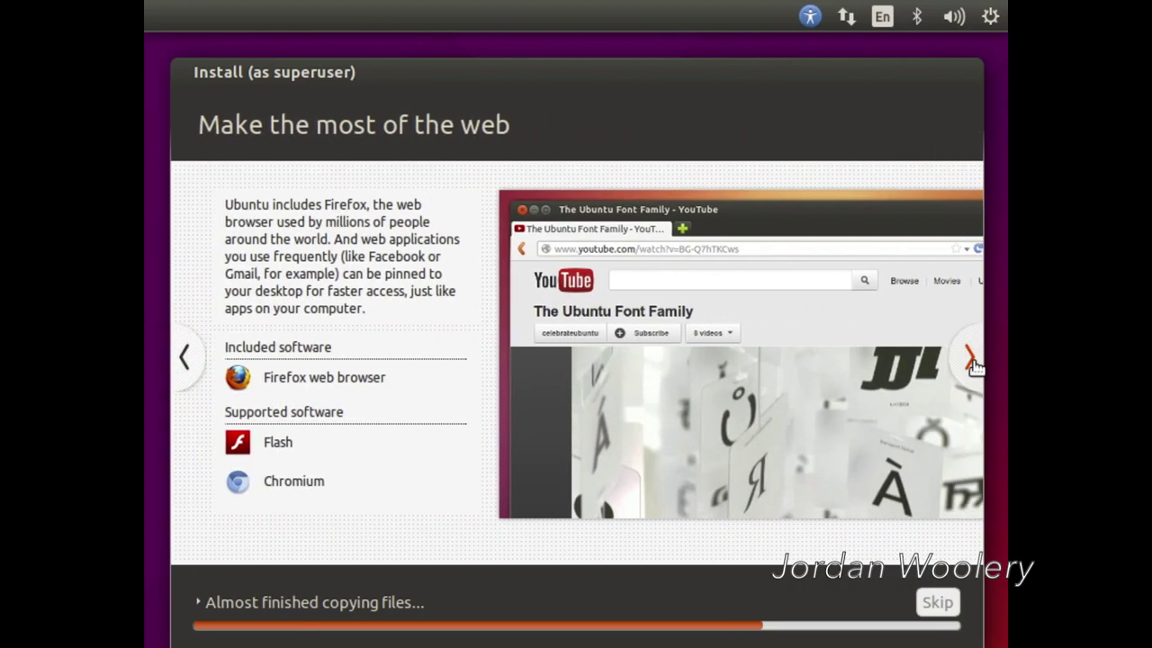
left_click(974, 360)
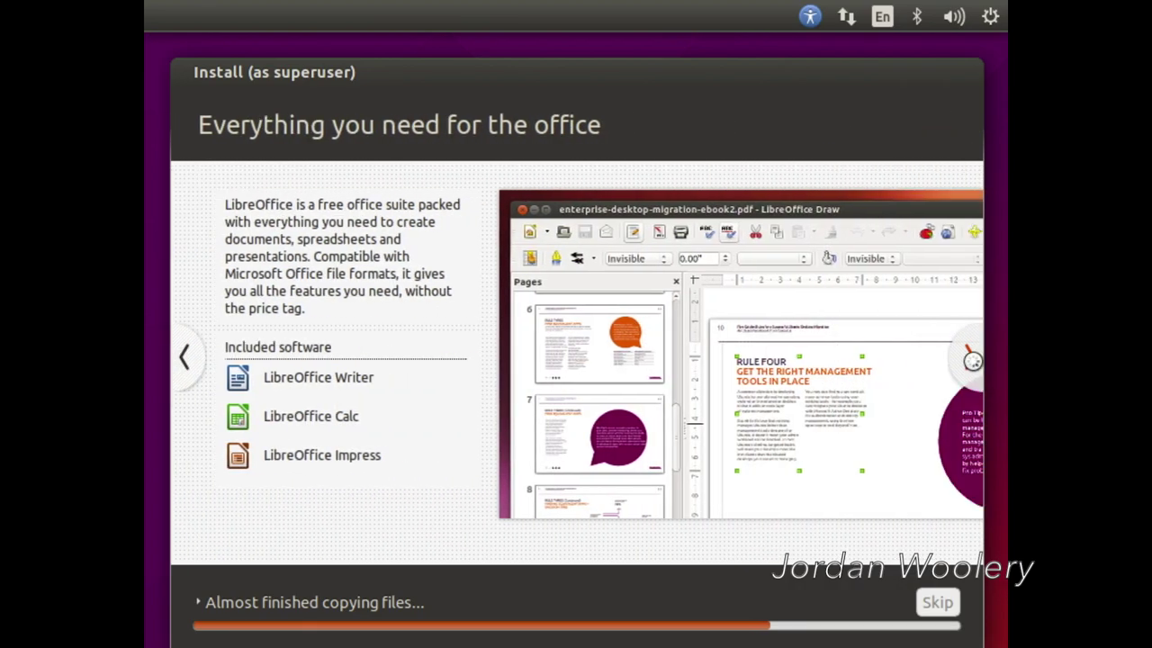
left_click(972, 360)
left_click(973, 360)
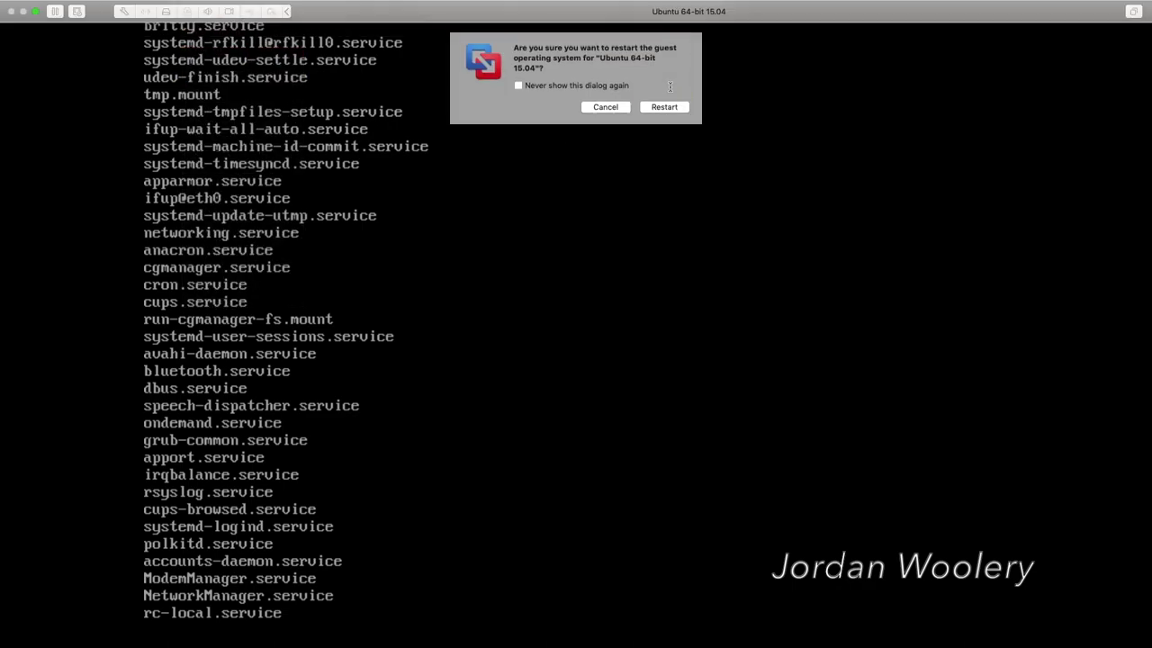
- Confirm restarting the guest, then log in with the account password
left_click(670, 106)
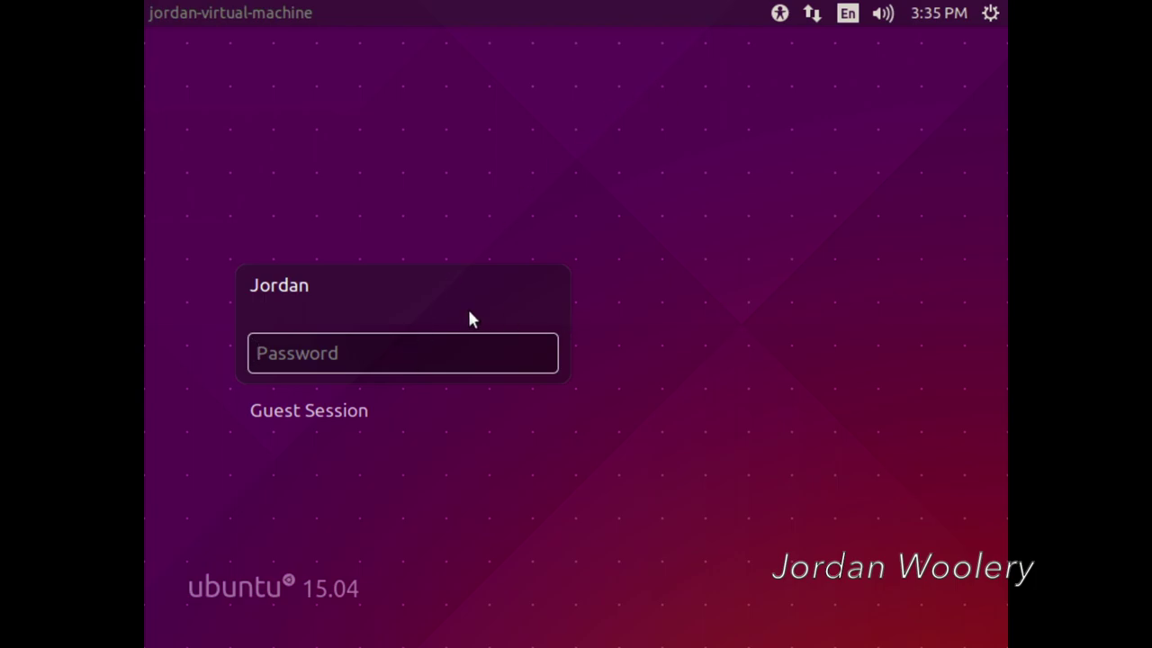
type("********")
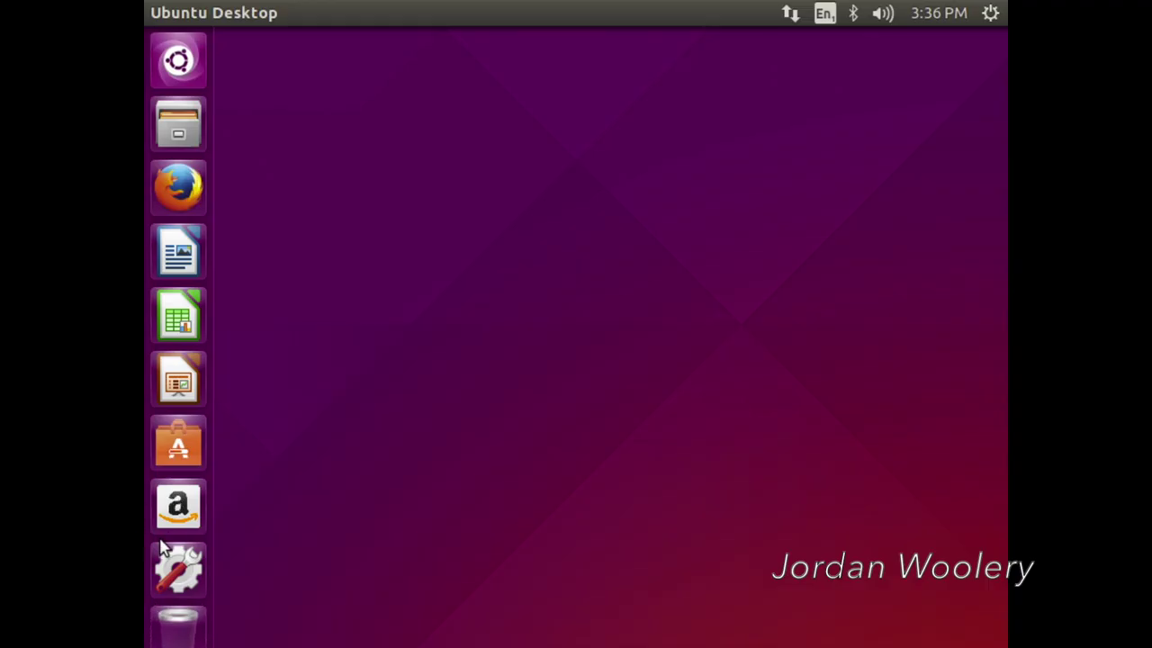
- Set Displays resolution to 1360 x 768 (16:9), keep the configuration, and close System Settings
left_click(220, 603)
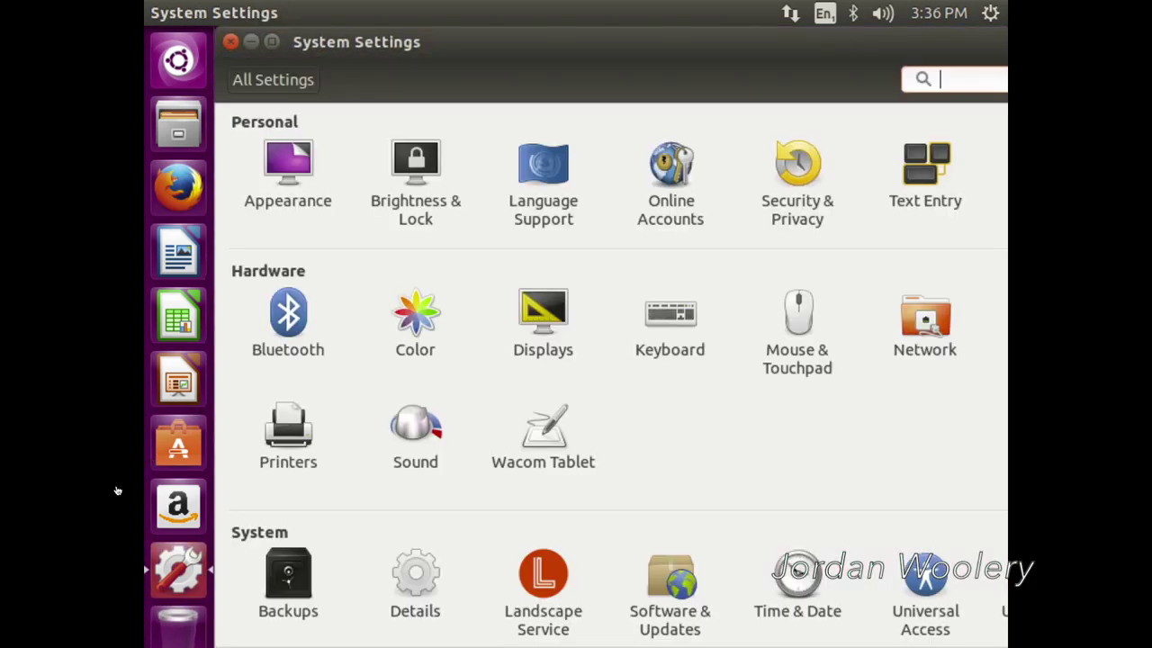
left_click(540, 317)
left_click(569, 447)
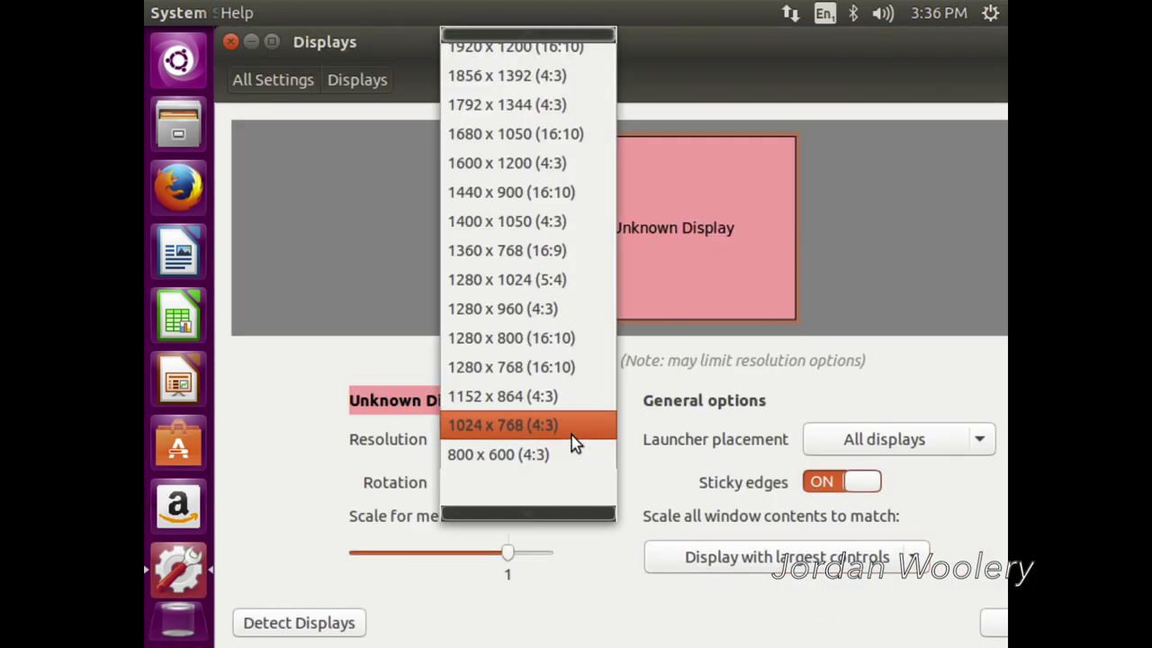
left_click(551, 256)
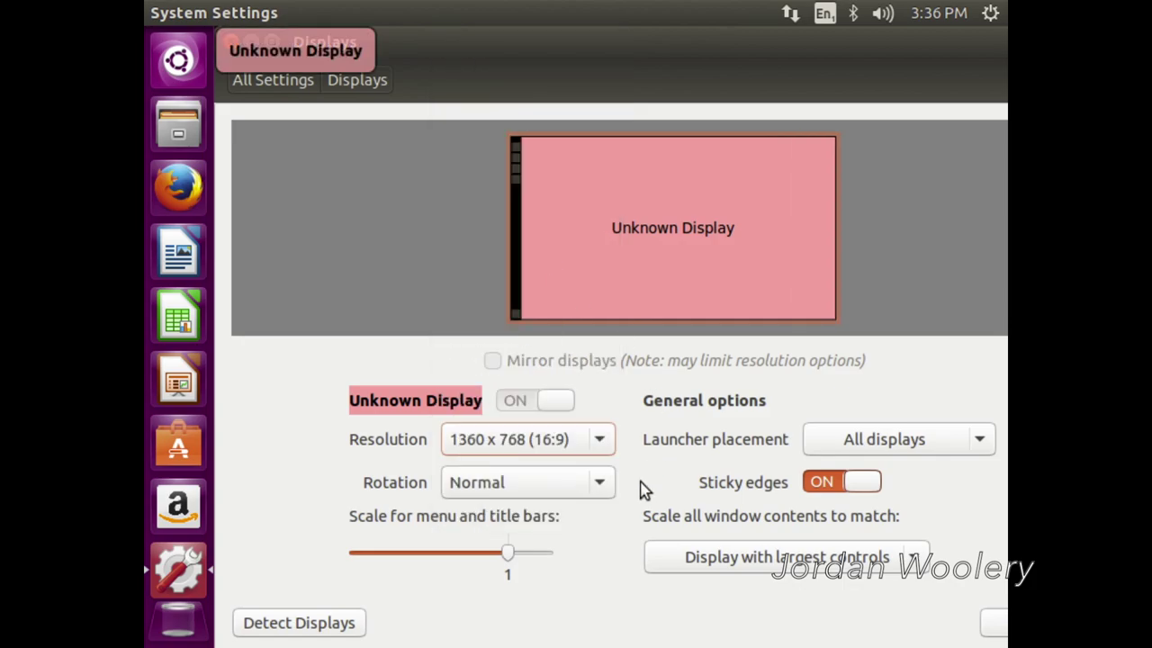
left_click(995, 623)
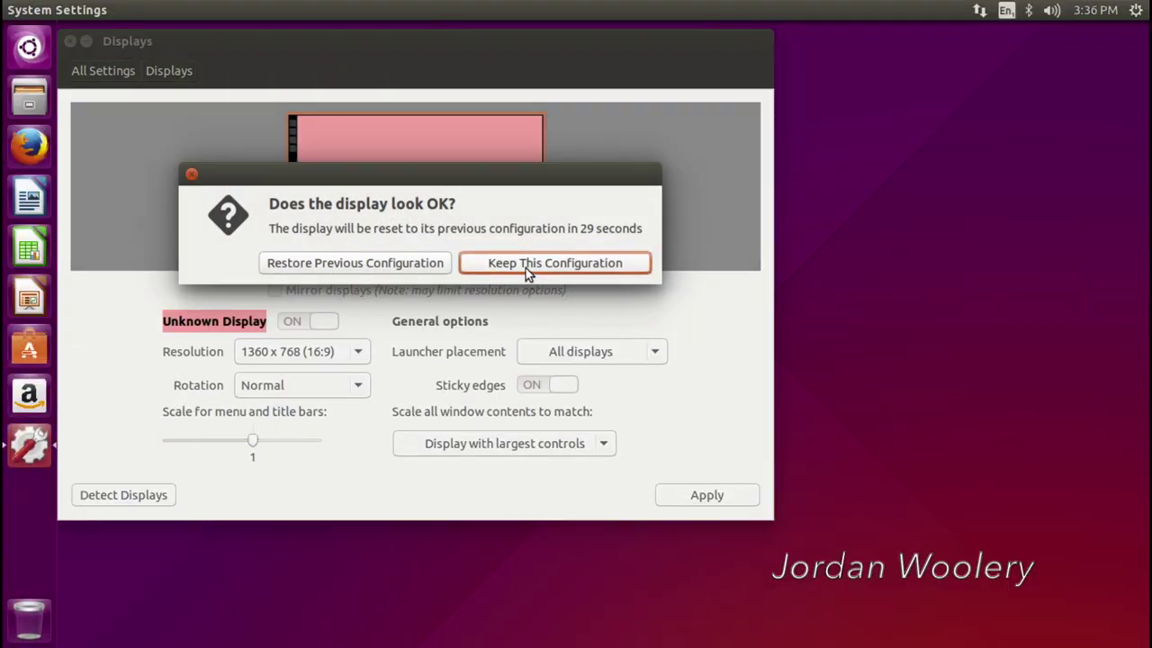
left_click(526, 268)
left_click_drag(274, 48, 419, 88)
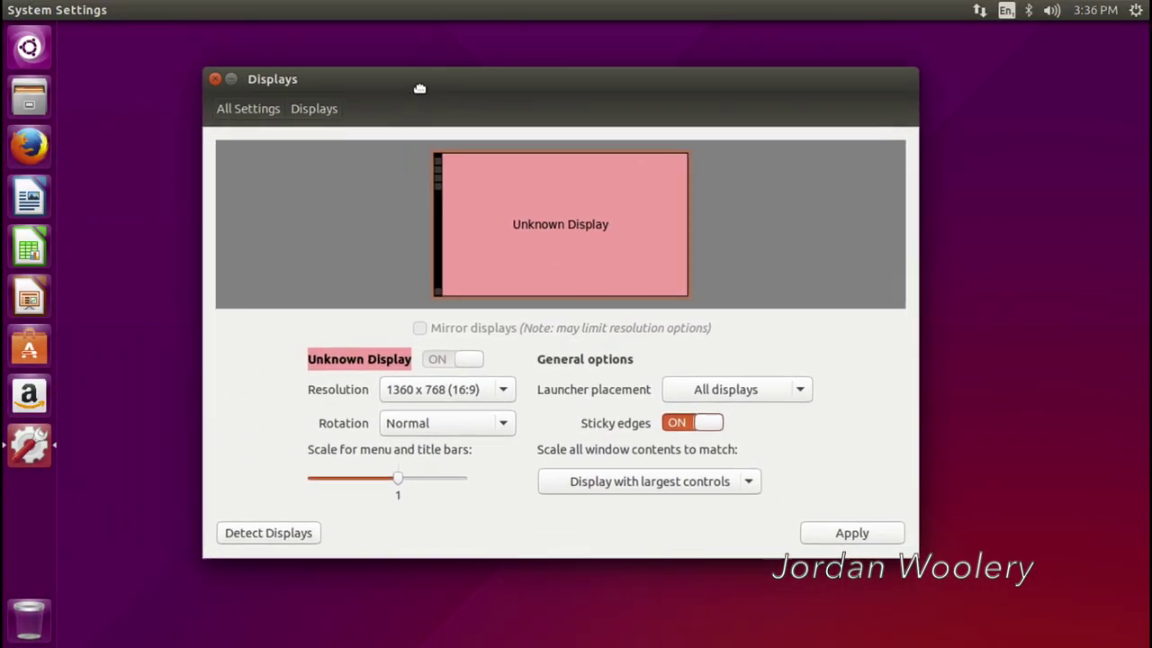
left_click(215, 78)
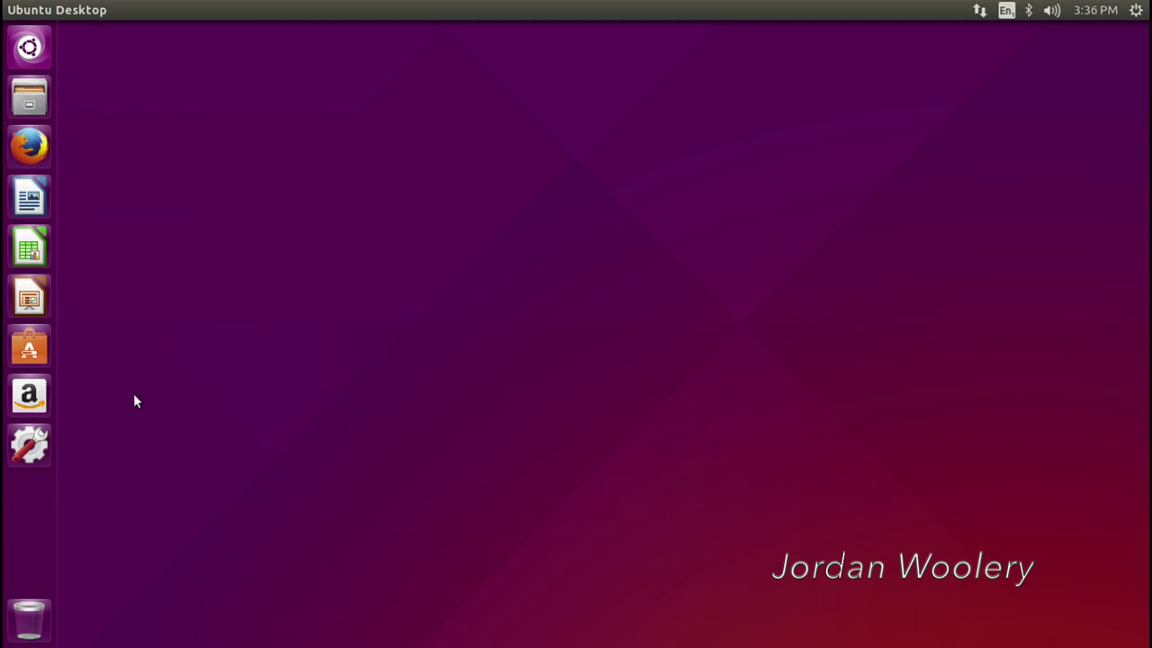
- Open LibreOffice Calc, check its version 4.4.2.2 in About LibreOffice, then quit Calc
left_click(30, 248)
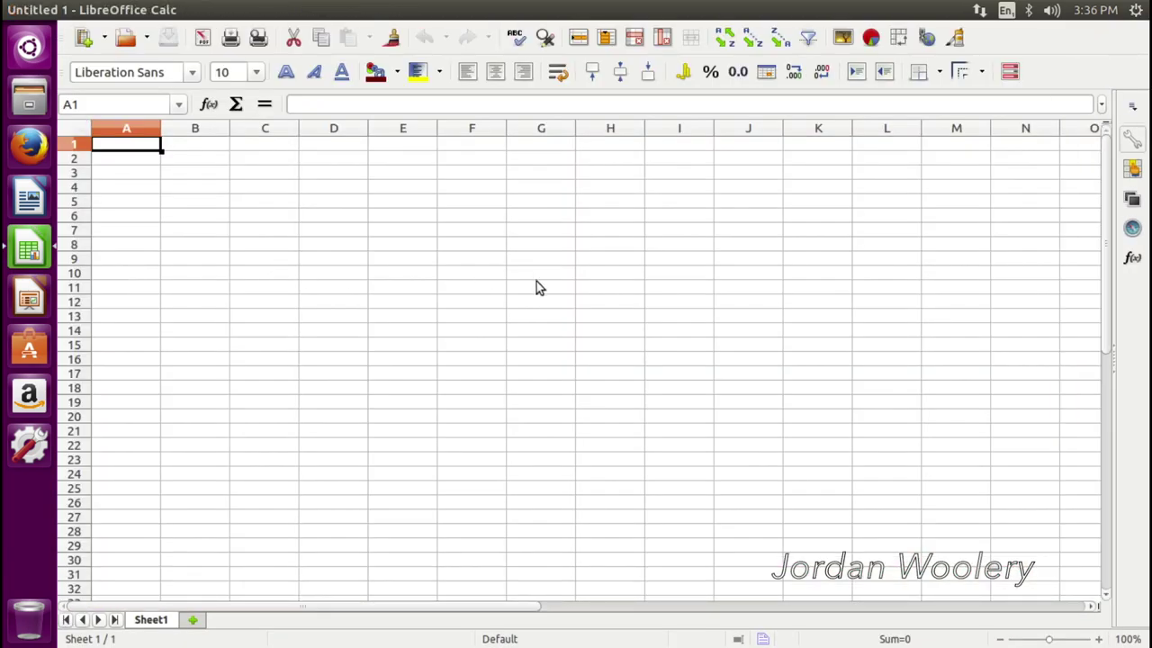
key("Right")
key("Right")
key("Left")
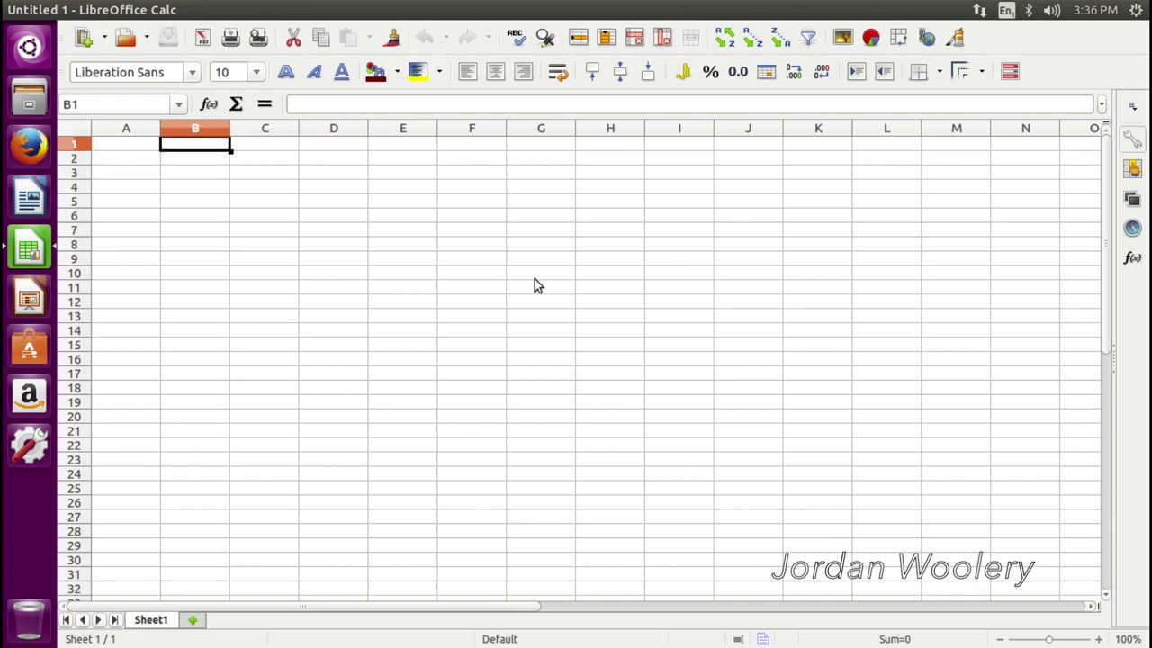
left_click(405, 9)
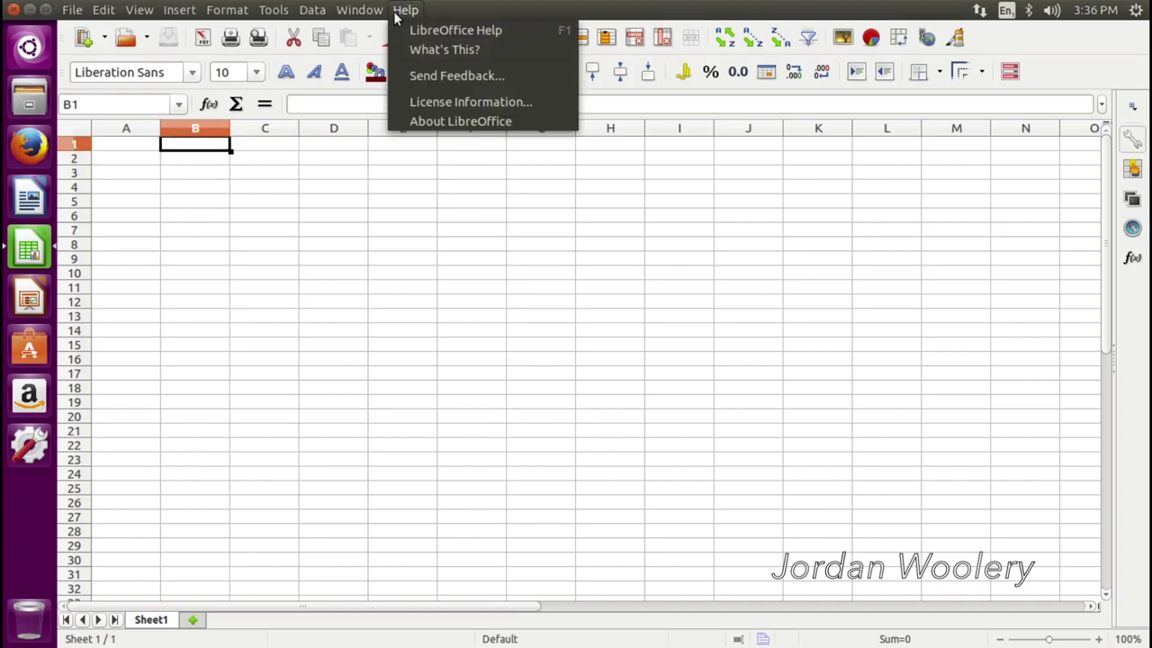
left_click(417, 120)
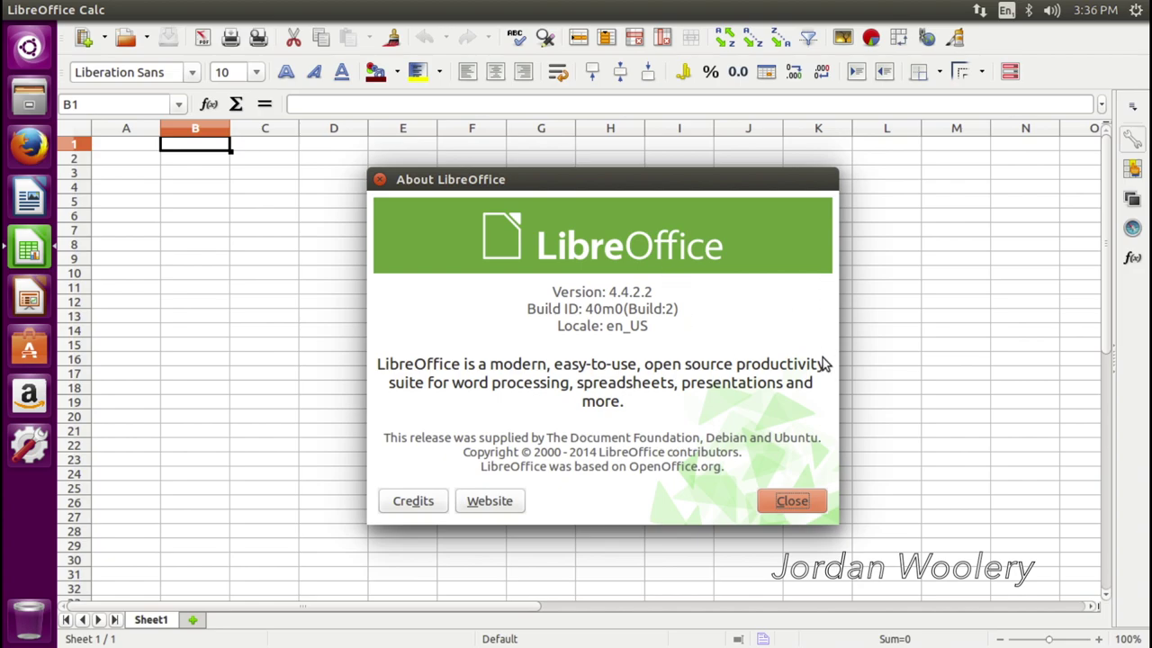
left_click(795, 501)
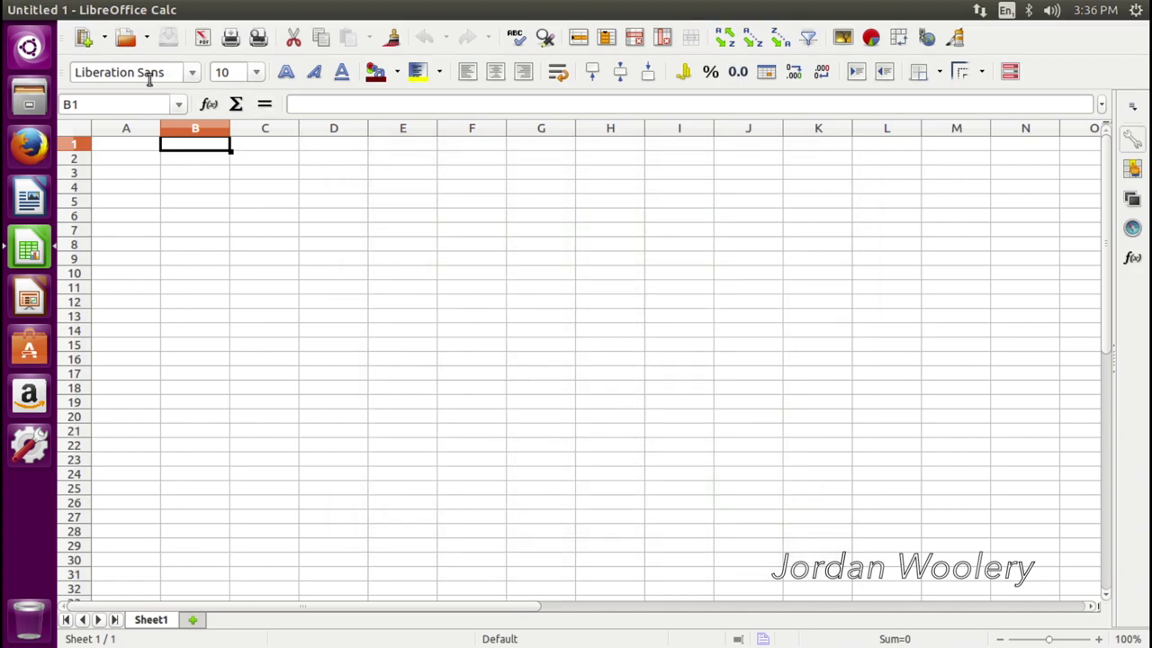
left_click(16, 10)
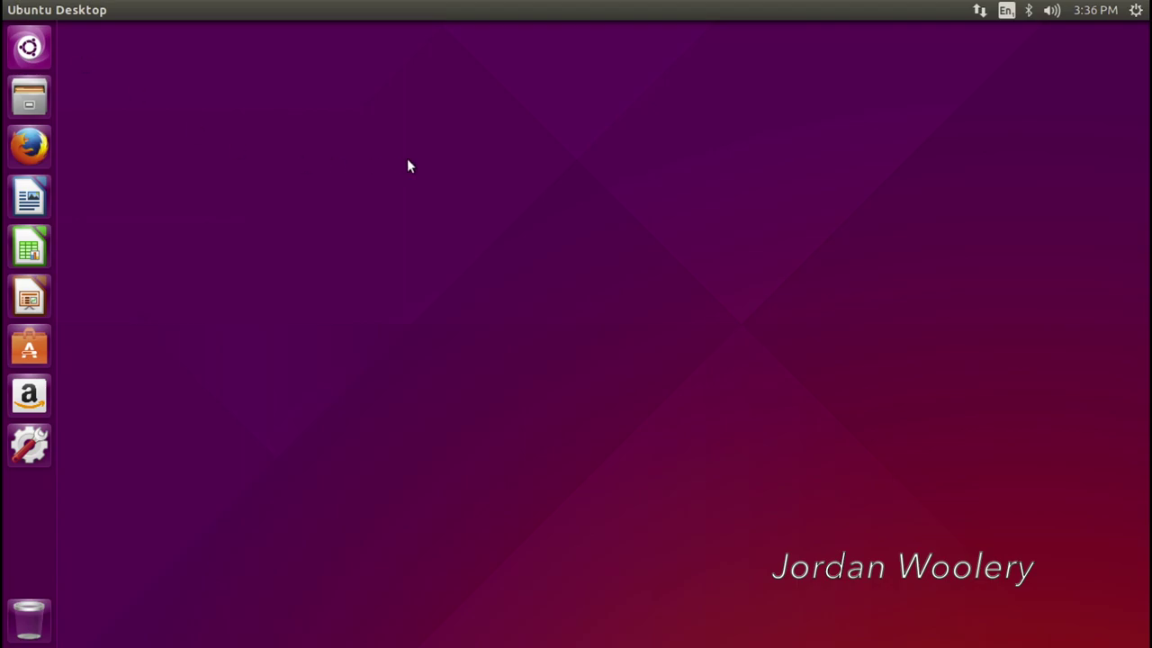
- Launch Firefox, centre its window, and check version 37.0 in About Firefox
left_click(43, 142)
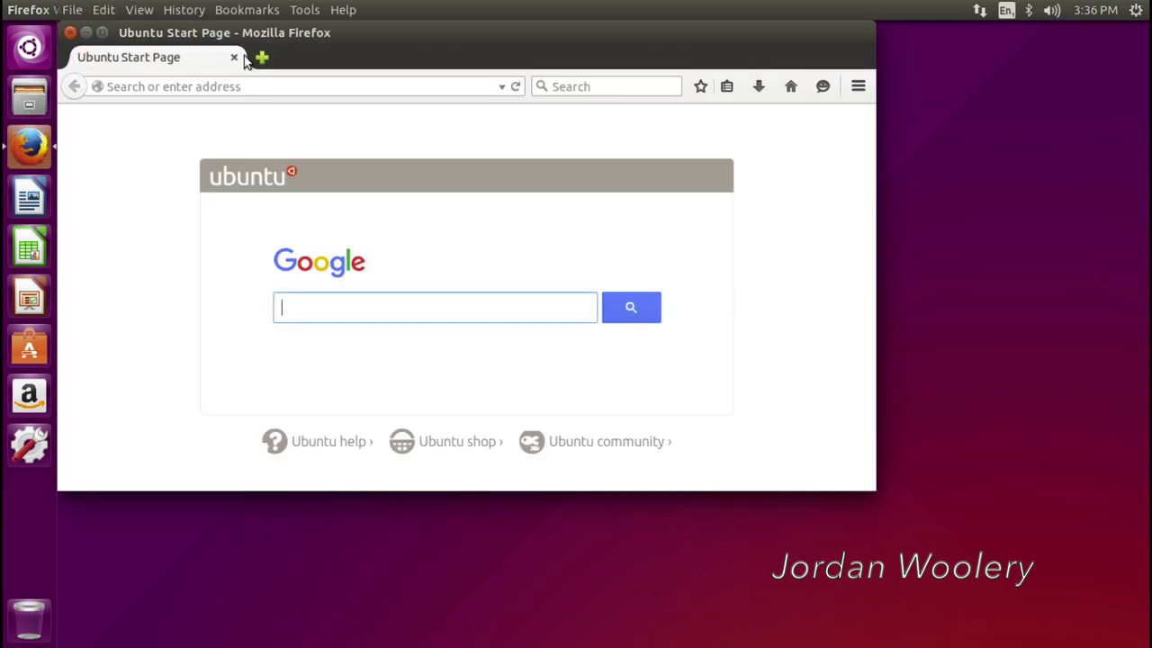
left_click_drag(259, 33, 356, 123)
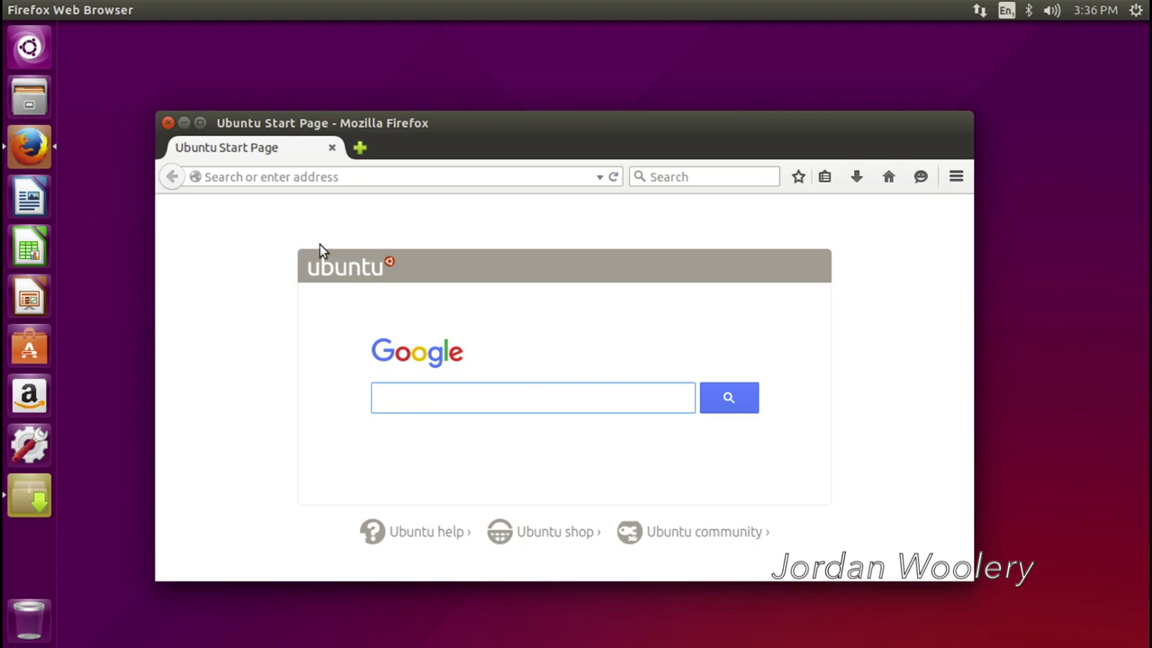
left_click(342, 9)
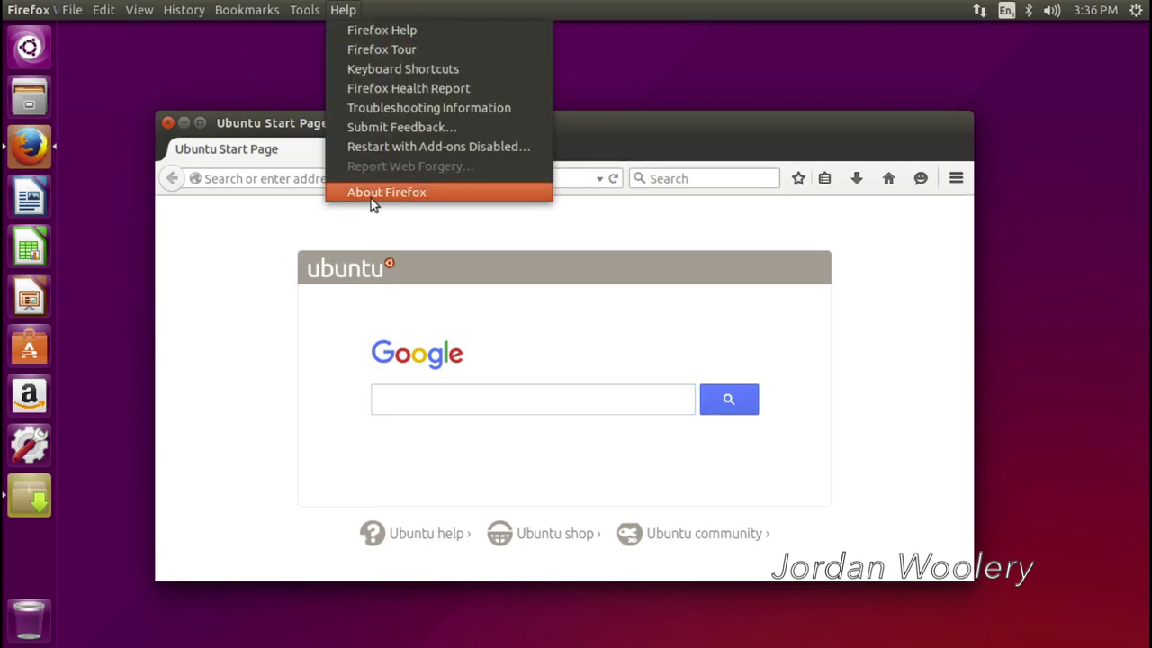
left_click(375, 192)
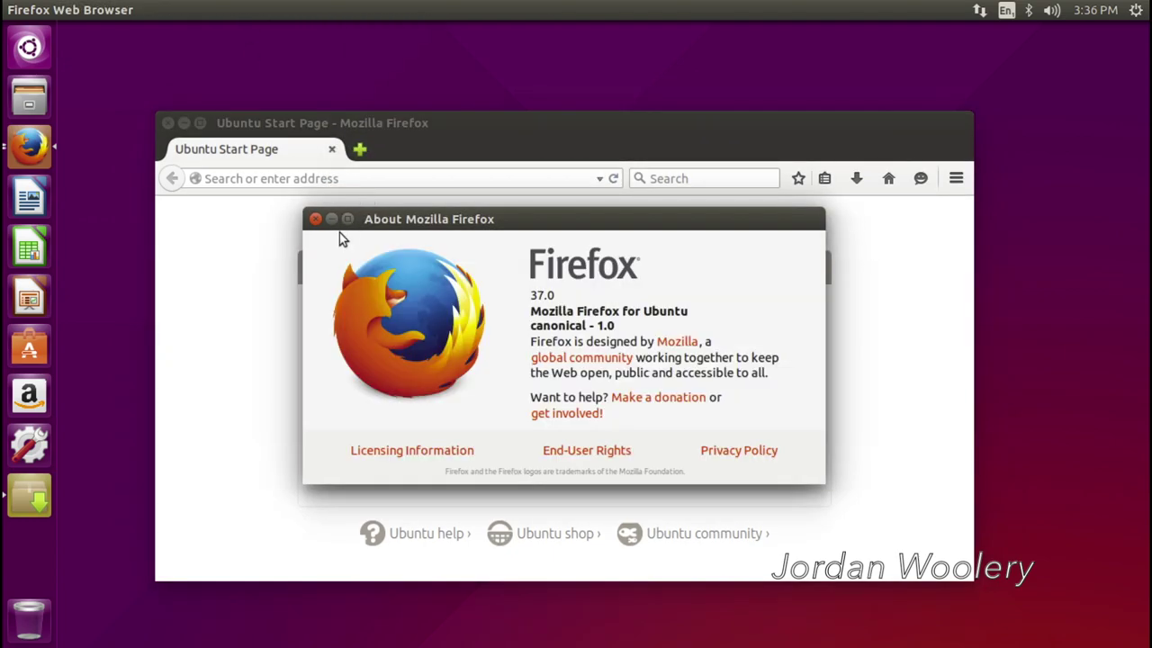
left_click(316, 219)
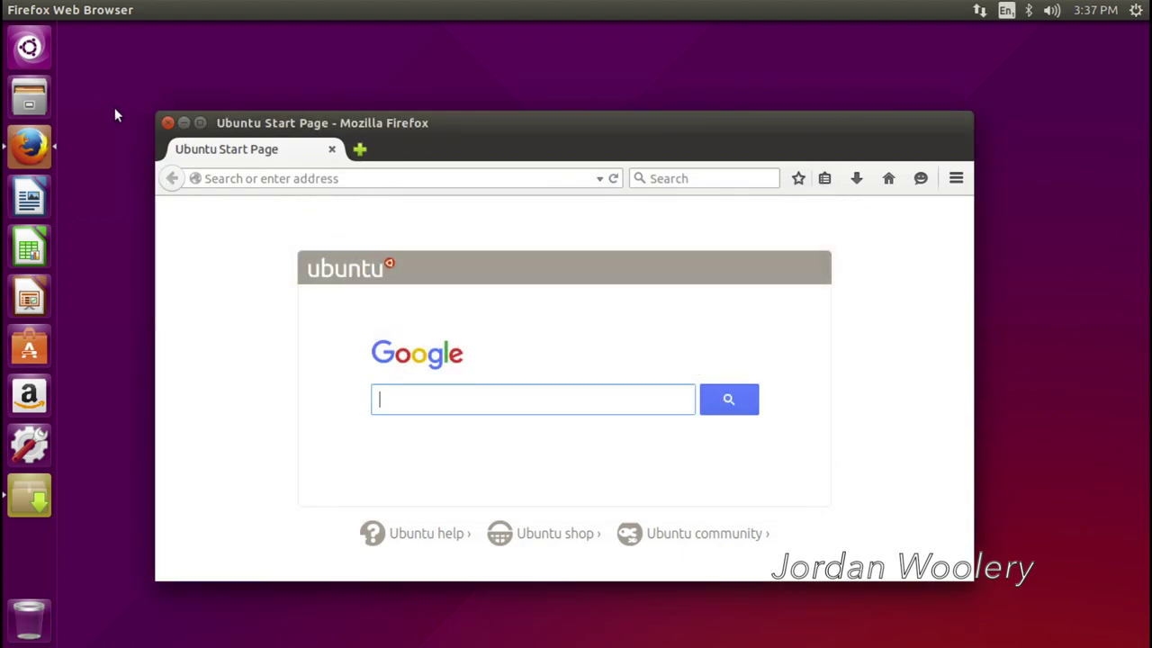
- Close Firefox and the language-support notice, then launch Browser from the Dash's full application list
left_click(168, 123)
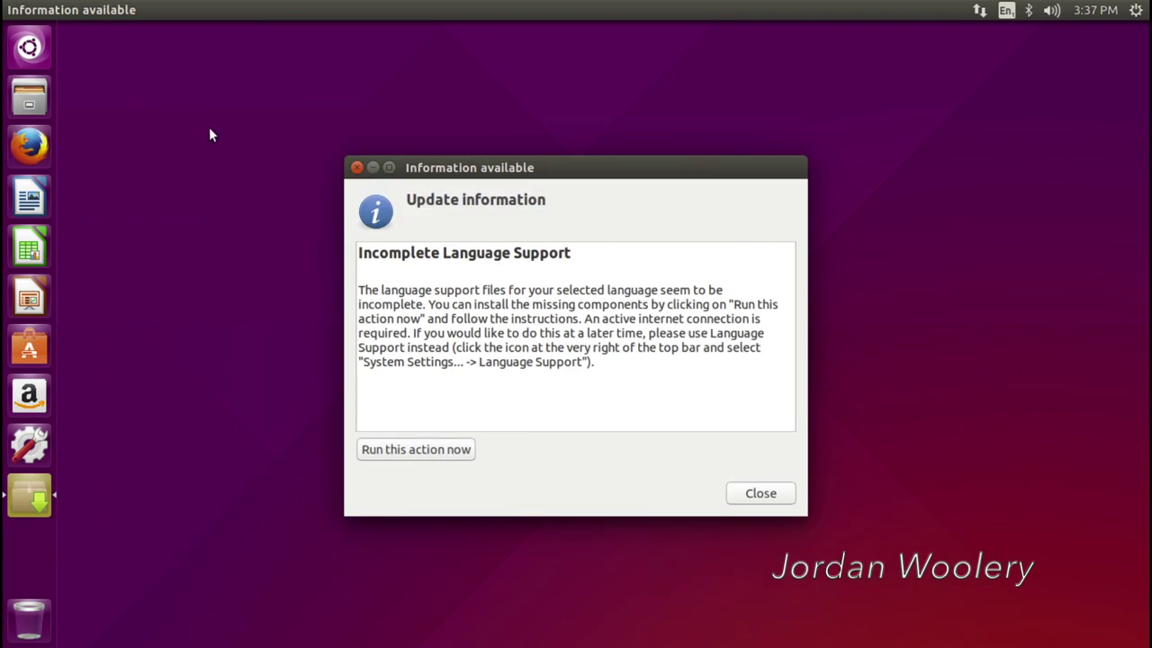
left_click(760, 494)
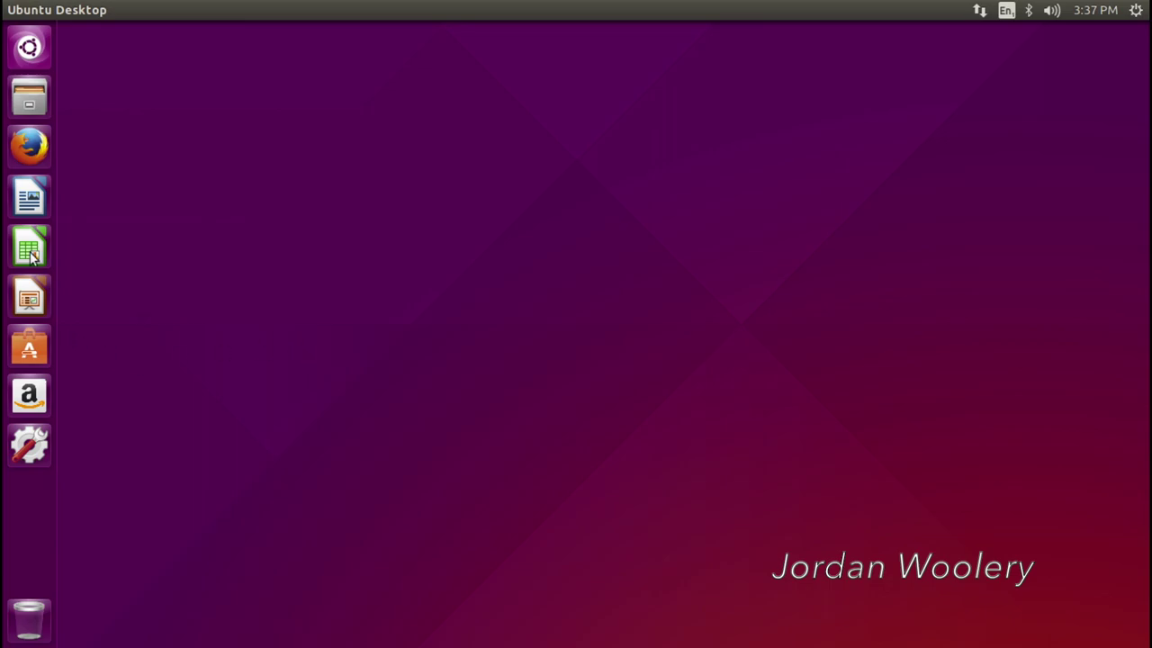
left_click(28, 43)
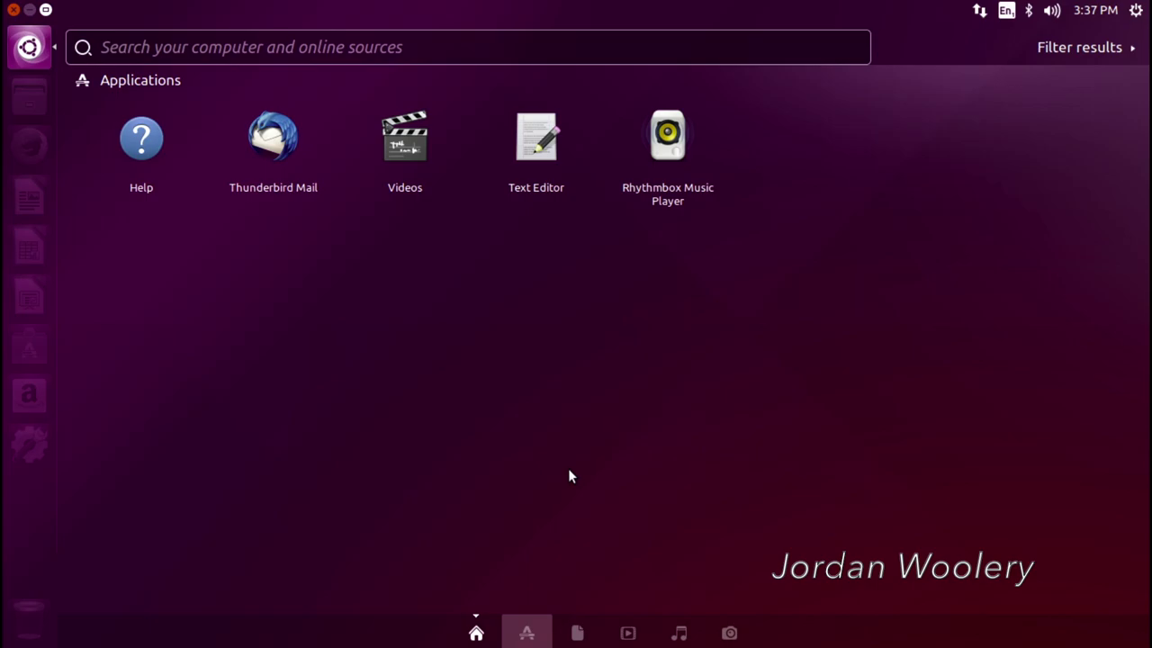
key("super+a")
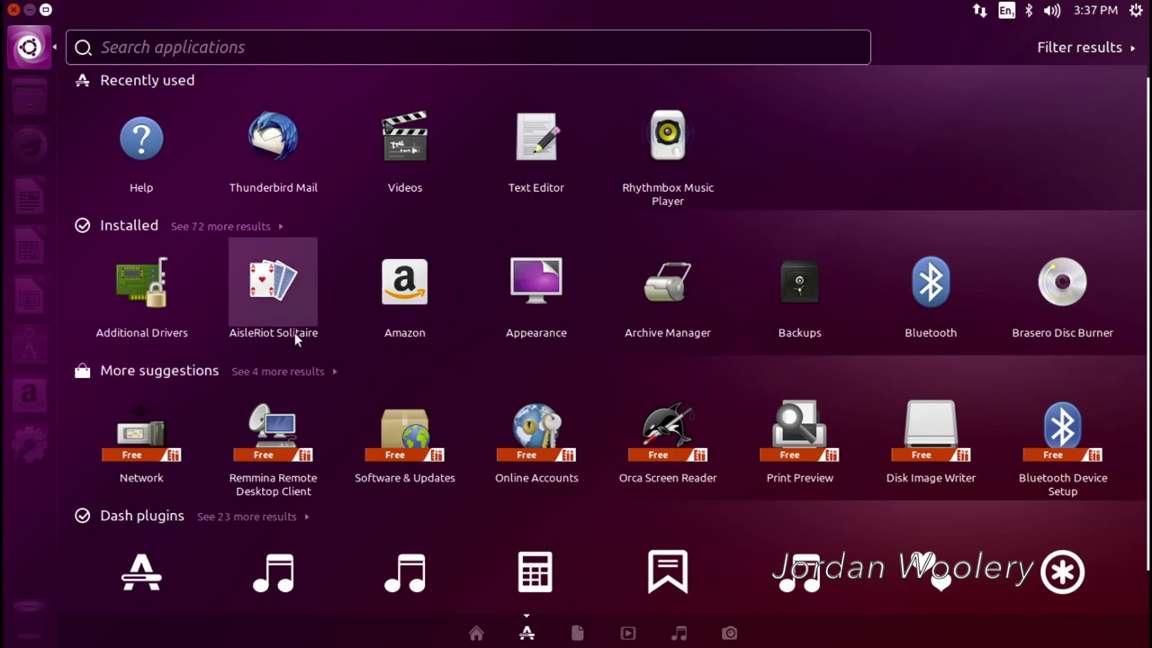
left_click(229, 227)
scroll(373, 409, "down", 1)
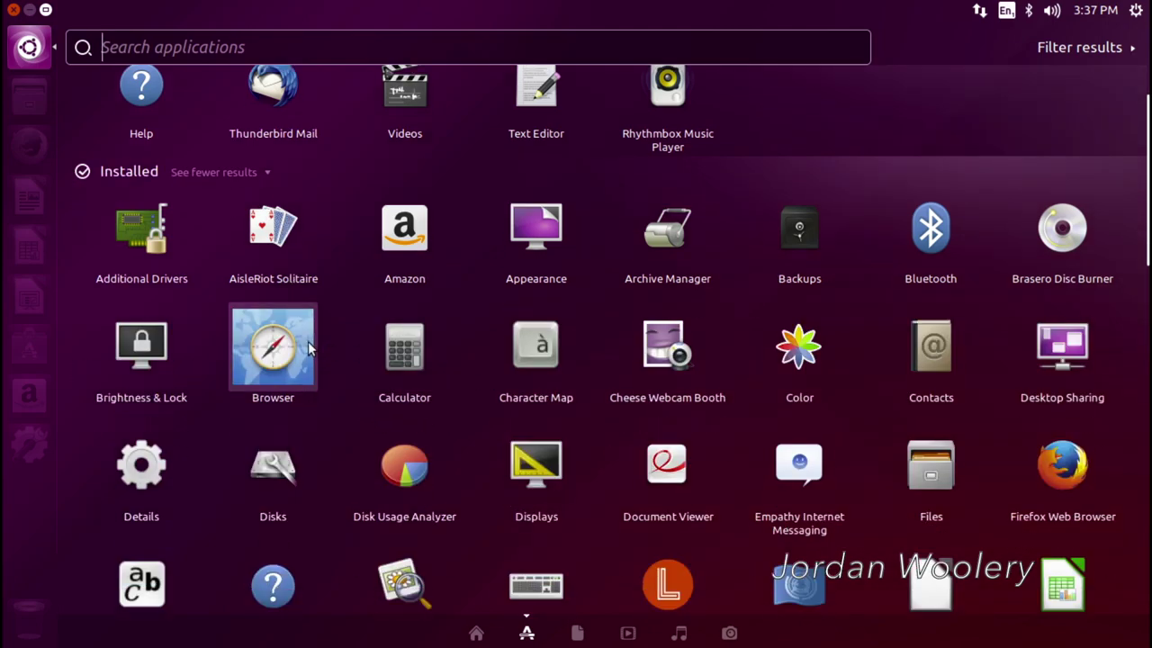
key("Escape")
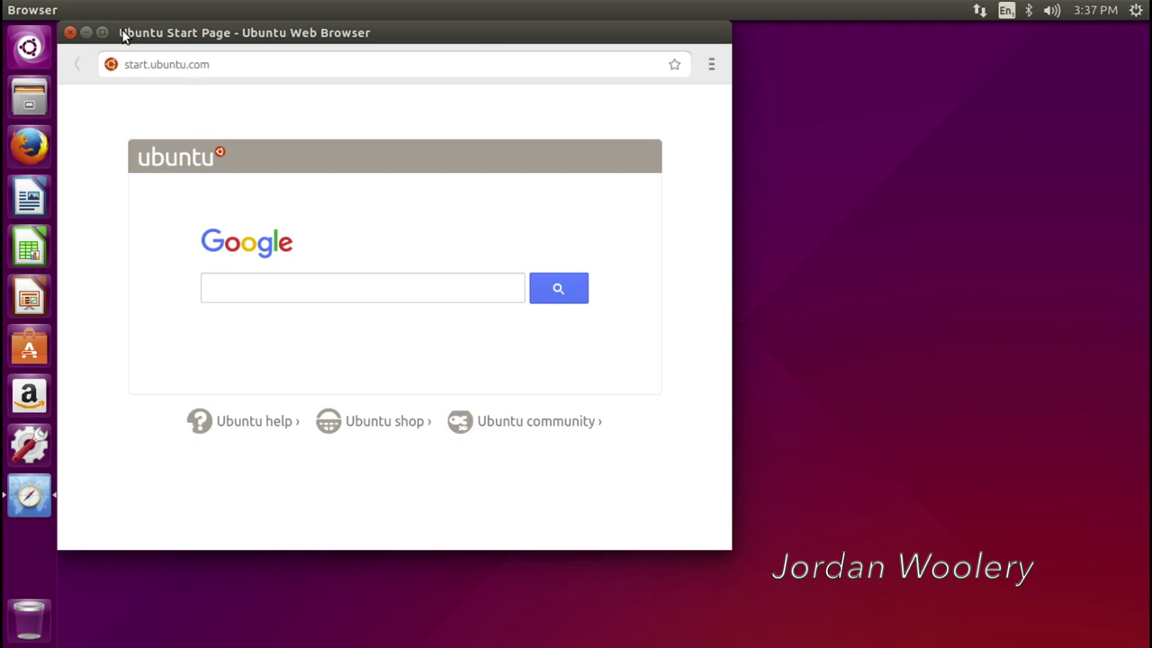
- View the Ubuntu Web Browser's Settings page, go back to the Start Page, and maximize the window
left_click_drag(124, 30, 295, 36)
left_click(880, 64)
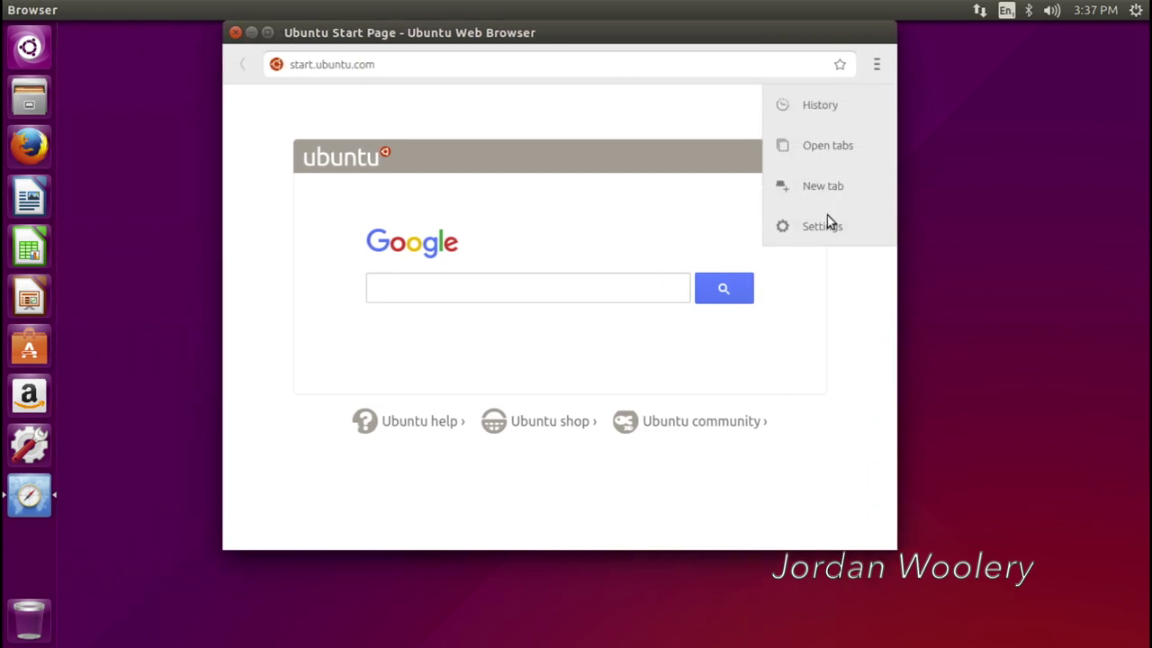
left_click(828, 223)
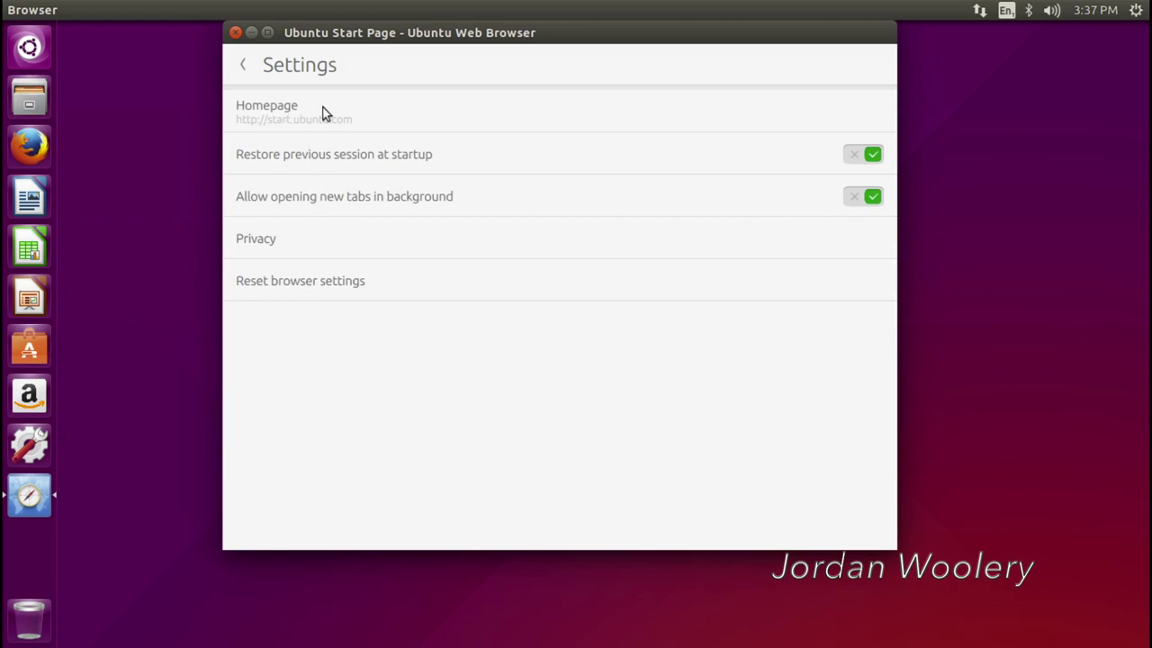
left_click(255, 66)
double_click(269, 34)
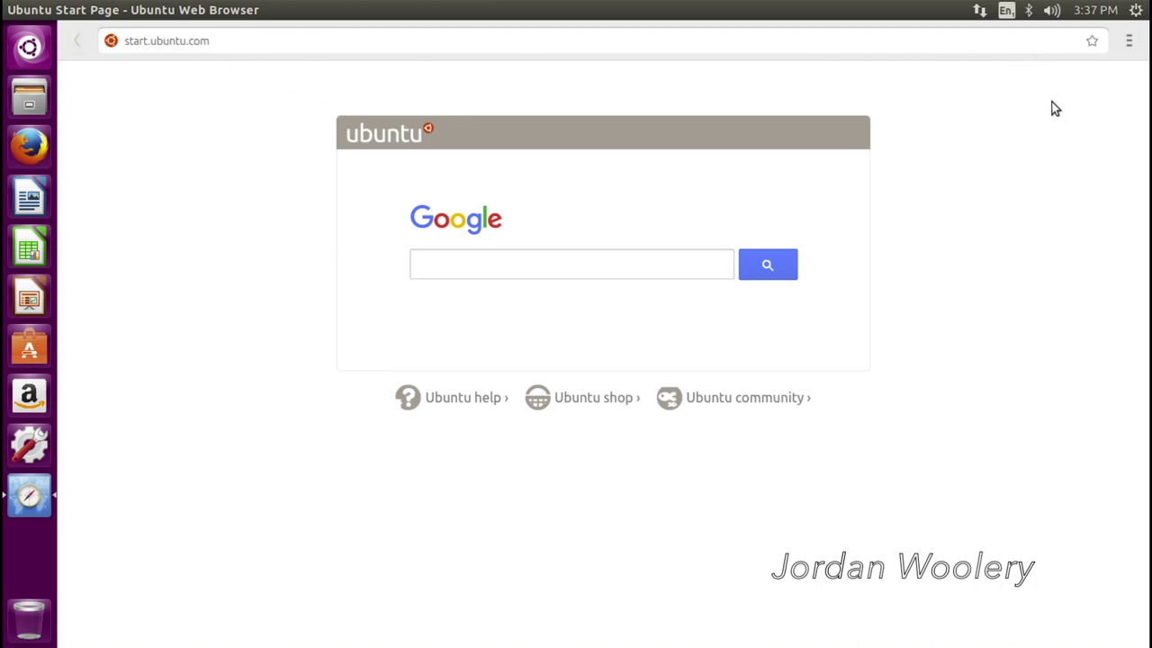
- Load google.com in the Ubuntu Web Browser's address bar
left_click(322, 39)
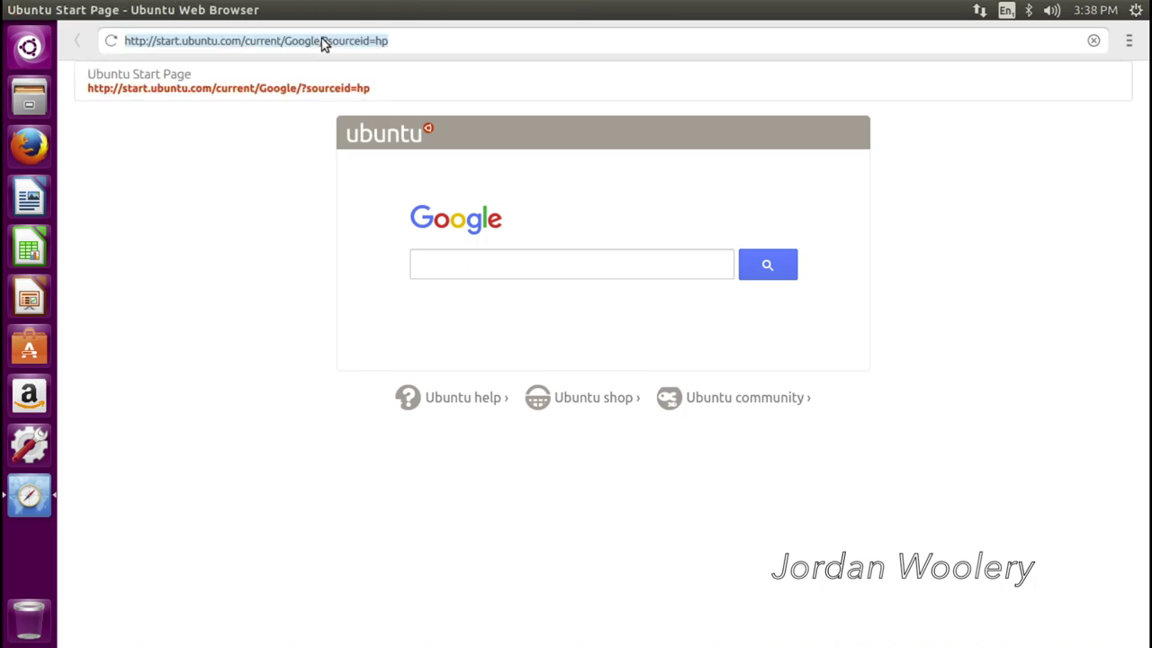
type("google.com")
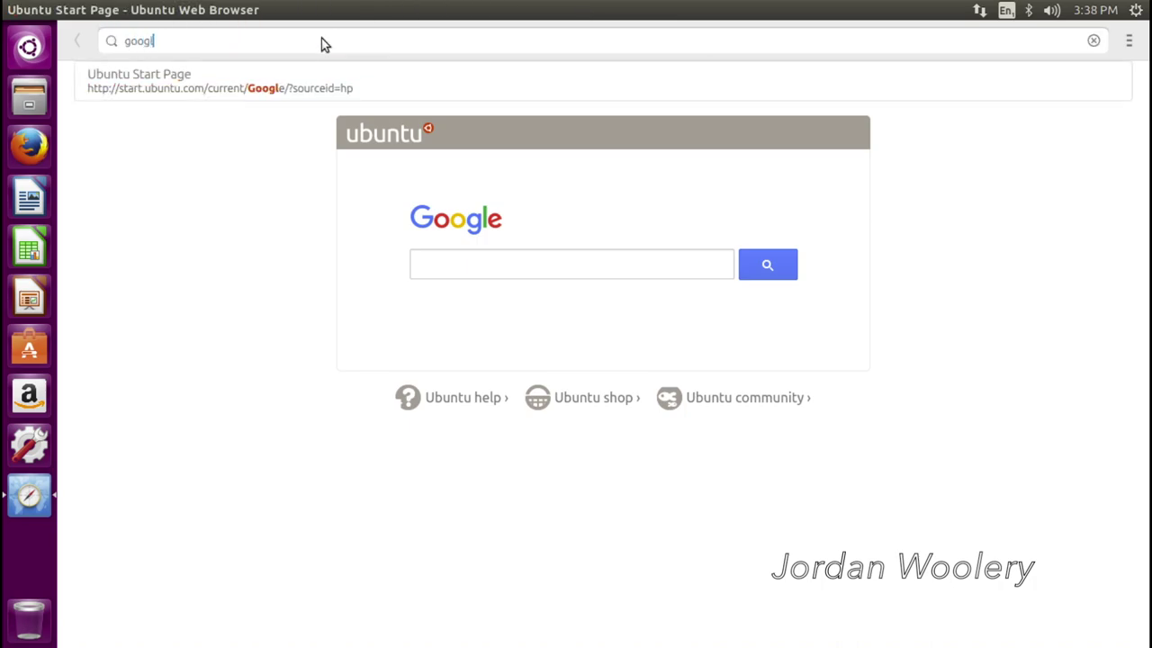
key("Return")
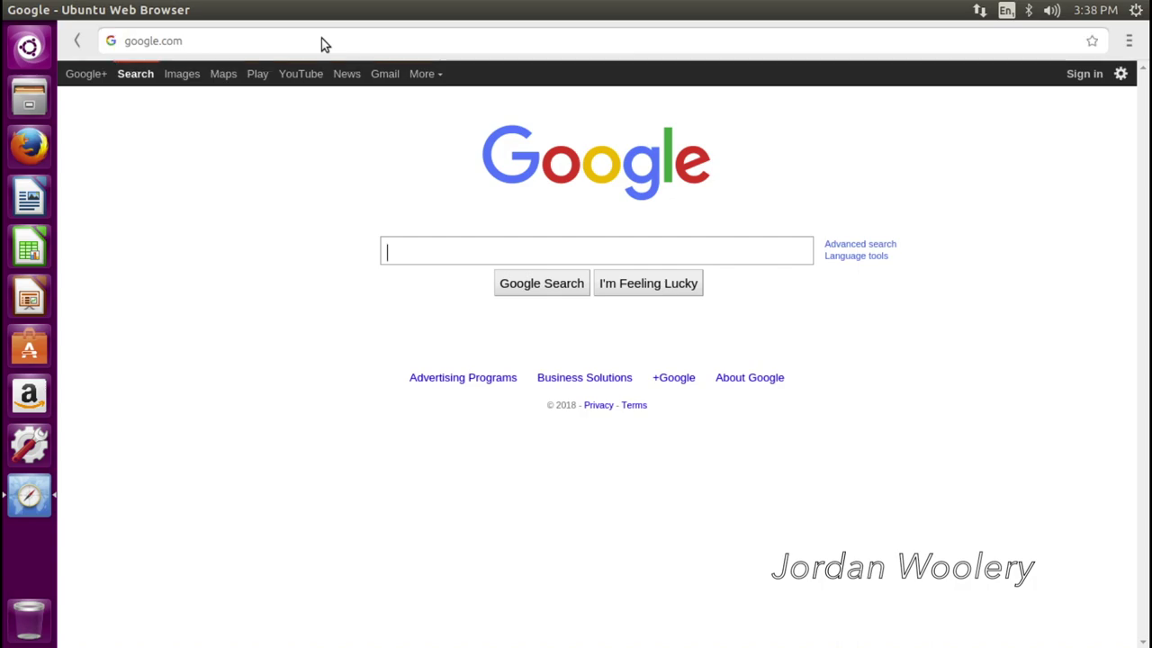
- Search Google for 'what is my browser', open the WhatIsMyBrowser.com result, then close the browser
type("what is m")
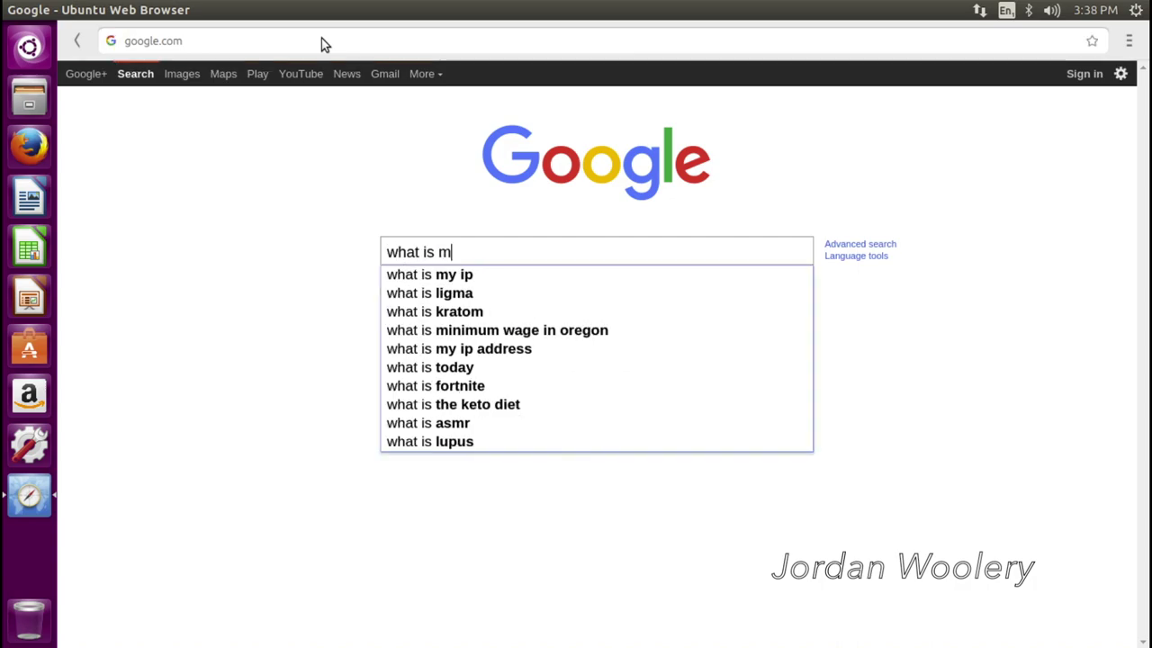
type("y browser")
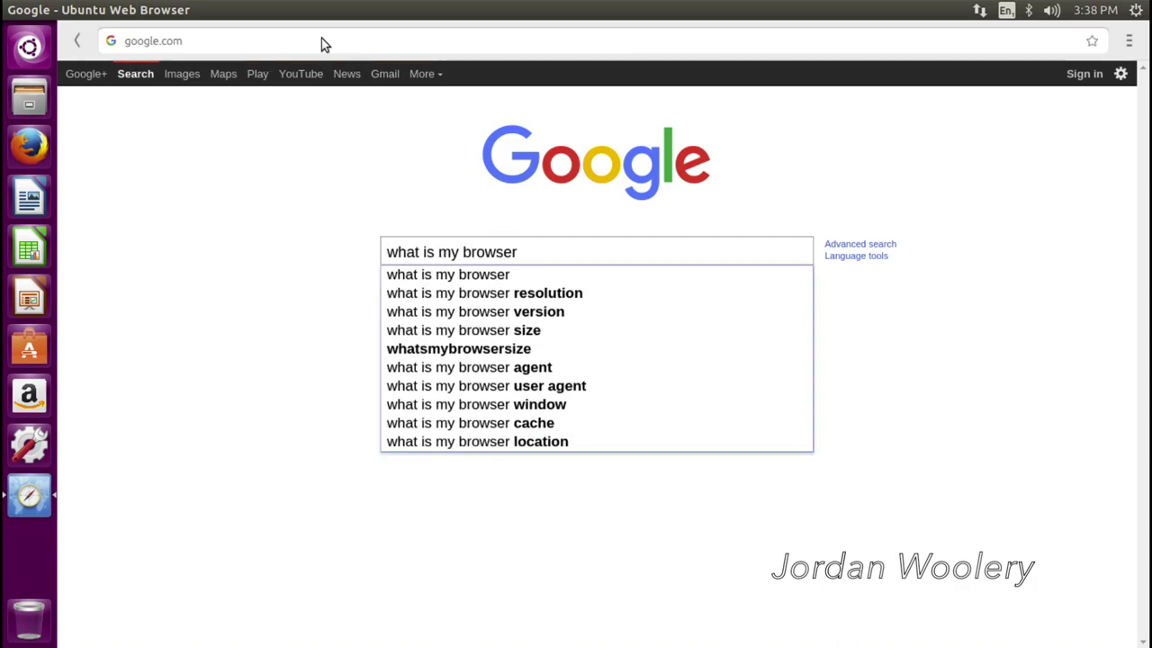
key("Return")
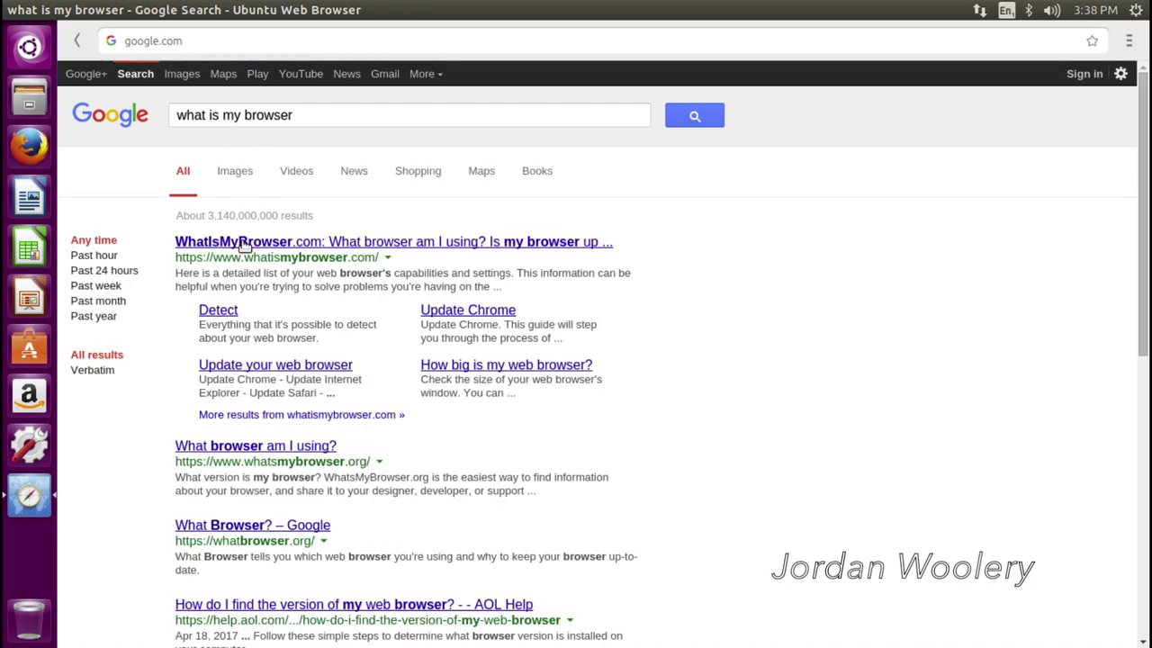
left_click(241, 243)
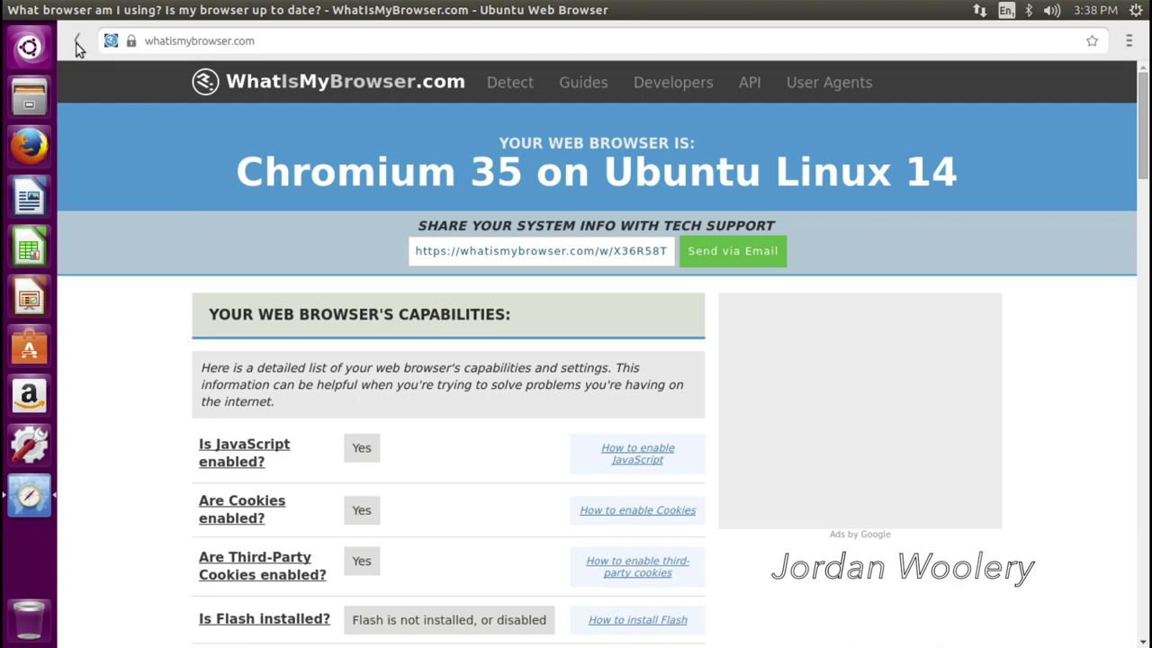
left_click(16, 10)
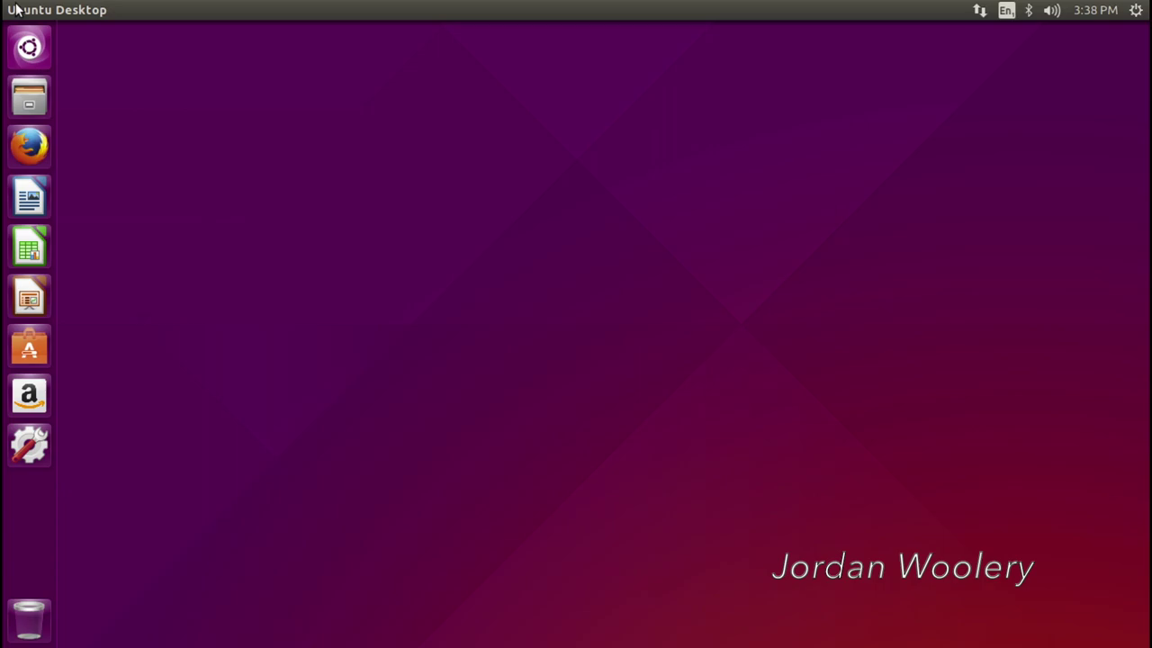
left_click(31, 389)
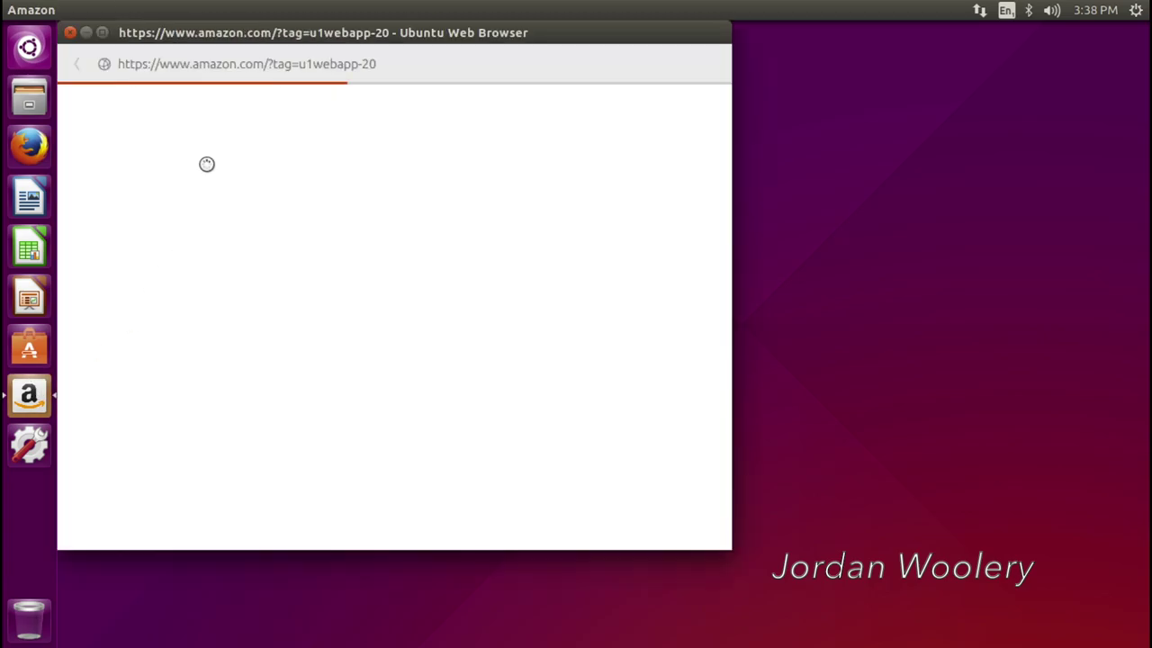
left_click_drag(206, 33, 369, 82)
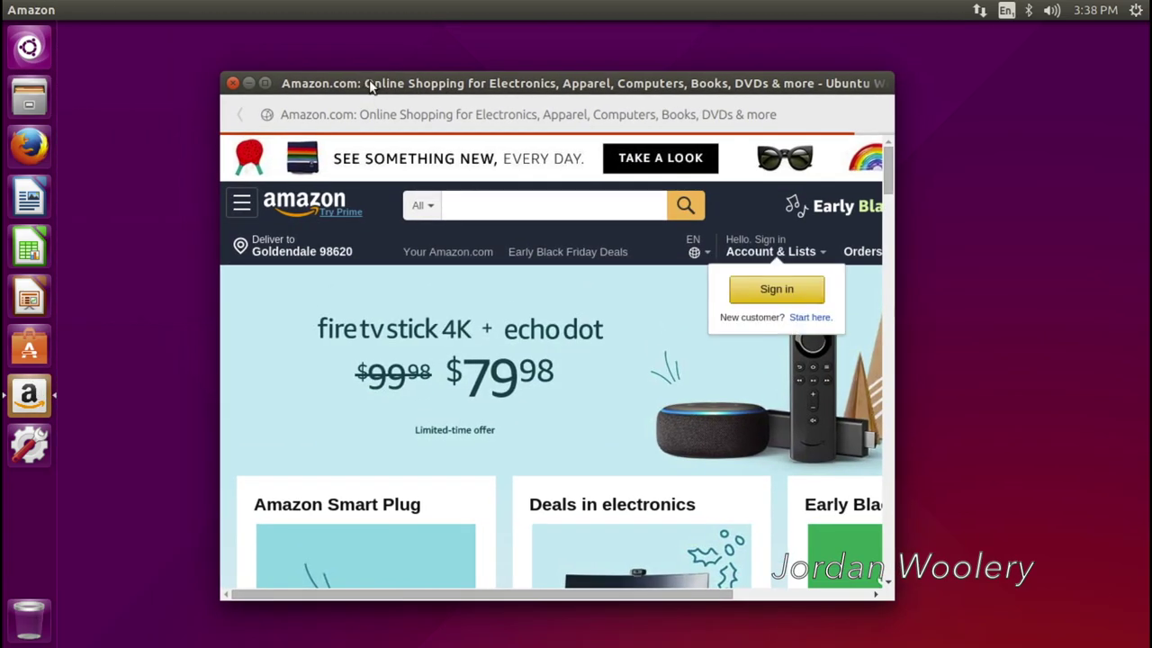
left_click(249, 84)
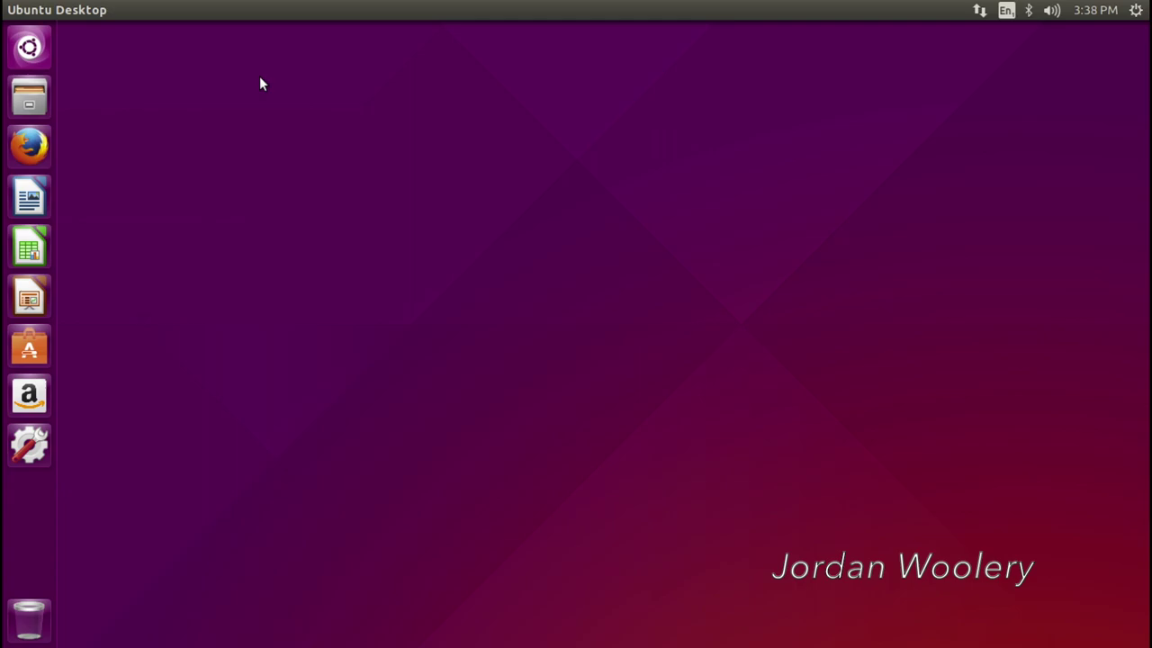
left_click(29, 347)
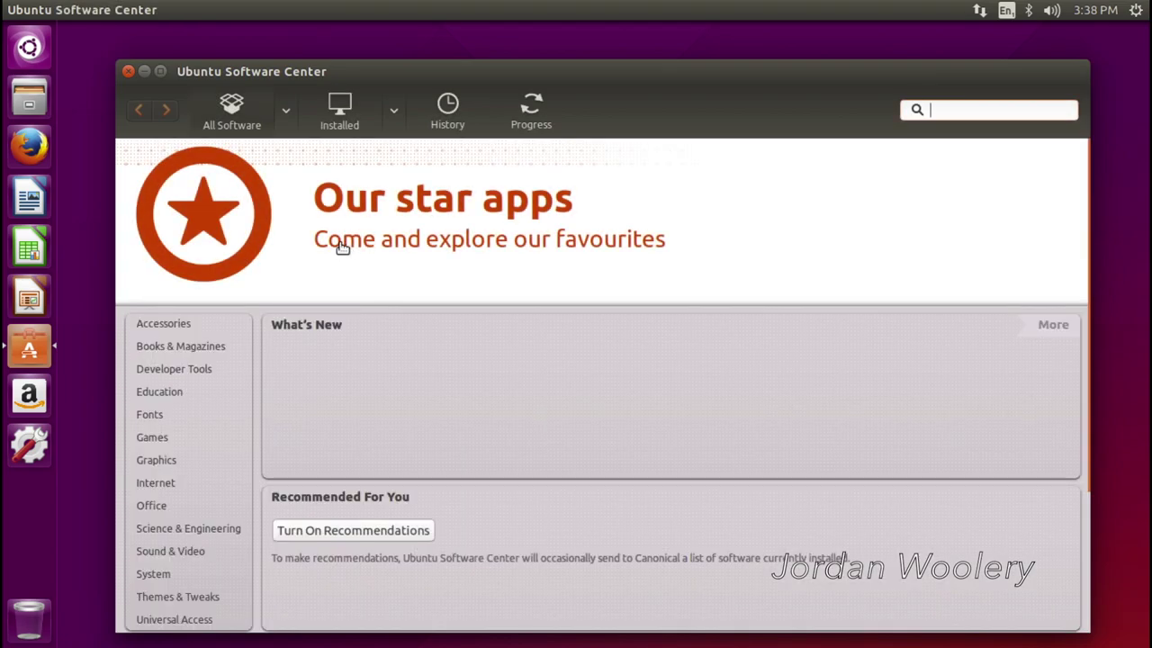
left_click(126, 72)
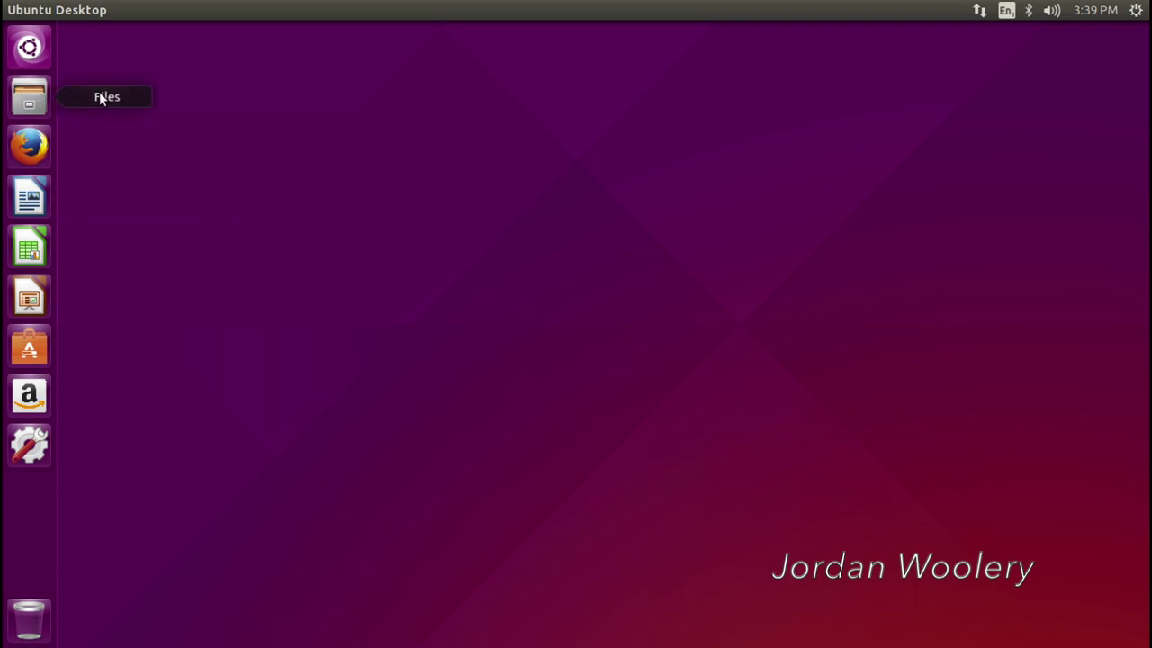
- Open the Home folder in Files, move it aside, close it, and right-click the desktop
left_click(18, 101)
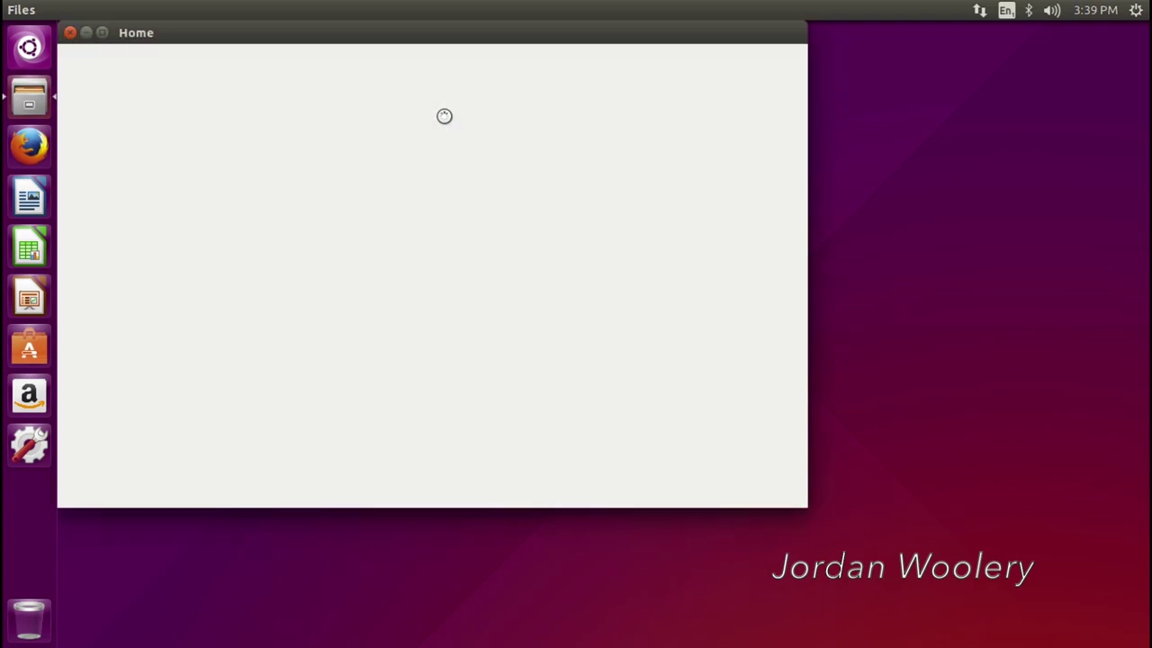
left_click_drag(246, 38, 335, 111)
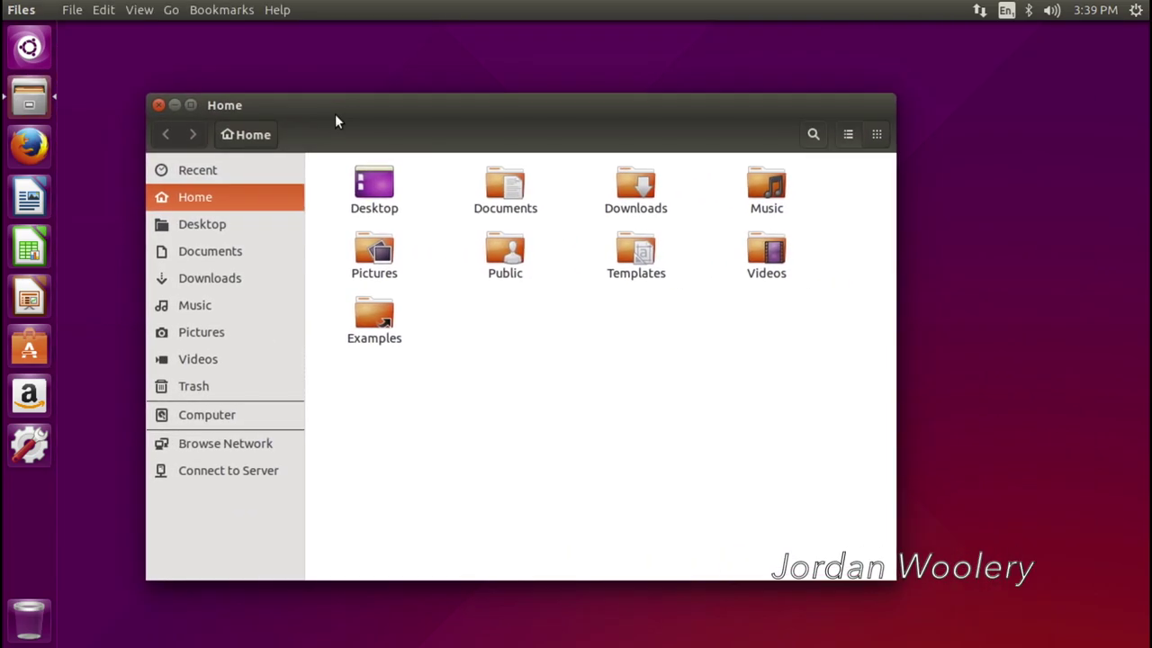
left_click(158, 105)
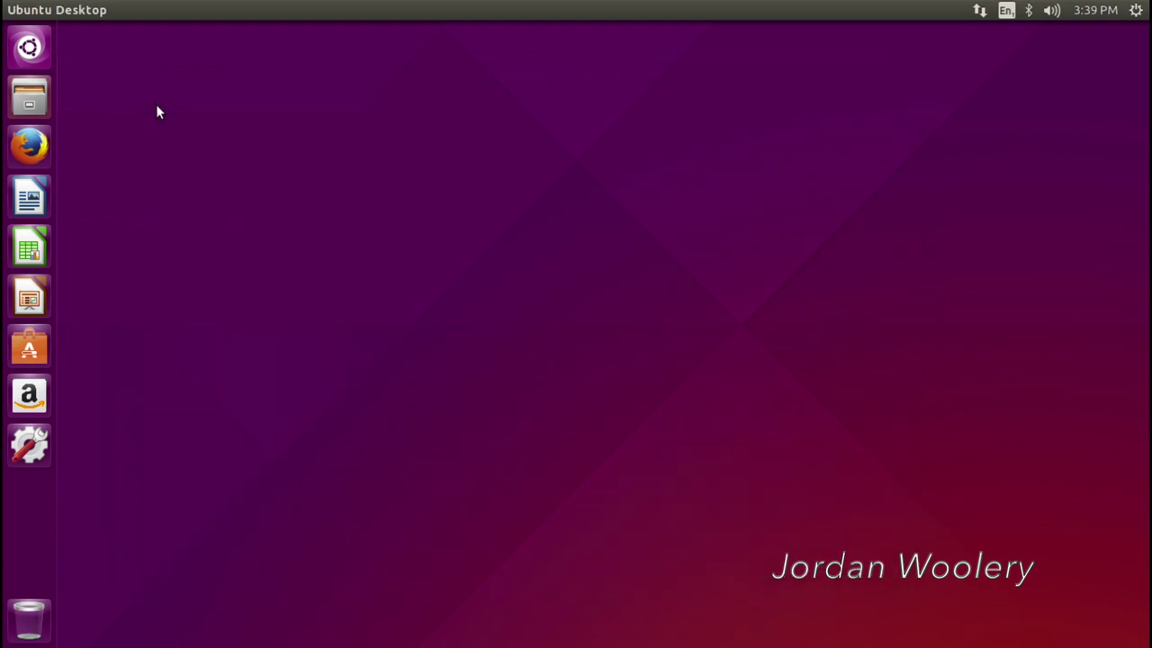
right_click(268, 205)
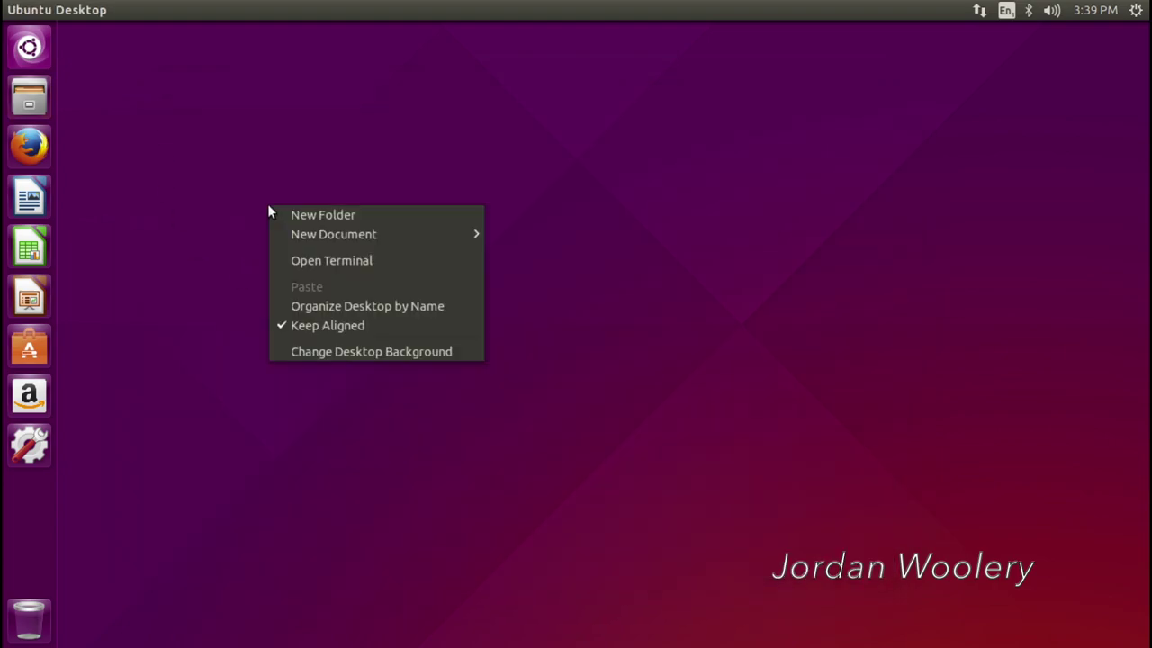
- Preview the Polka Dots and Moonbeams, Christmas Lights, Tenerife Roques de Anaga and Tesla wallpapers
left_click(356, 351)
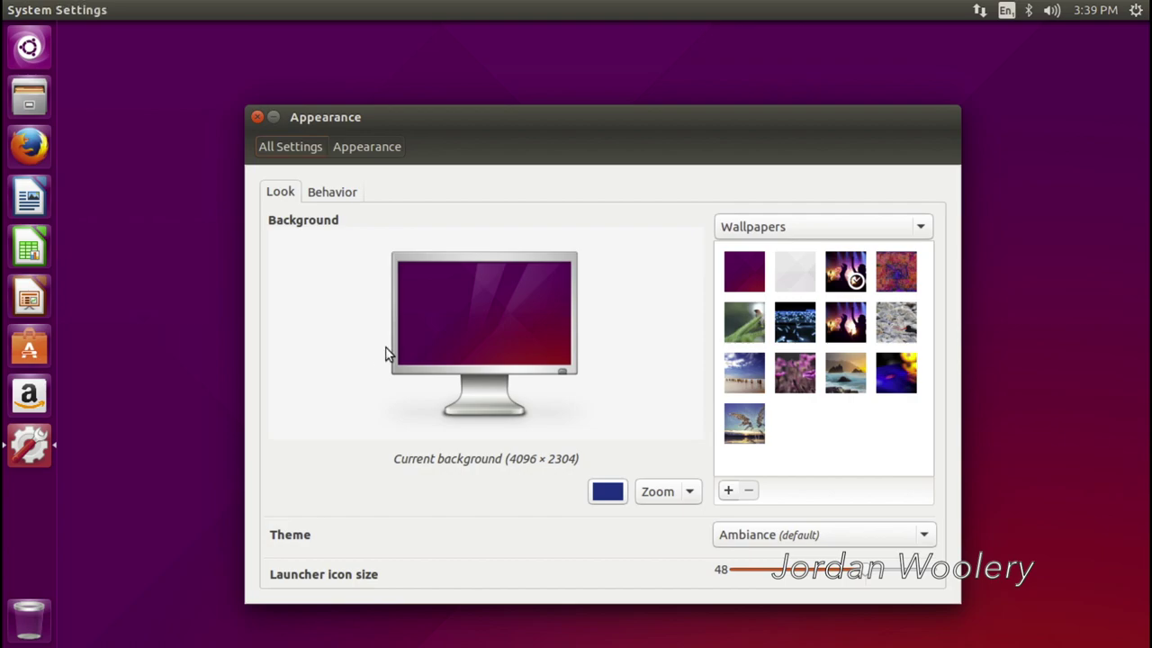
left_click(748, 385)
left_click_drag(382, 120, 331, 146)
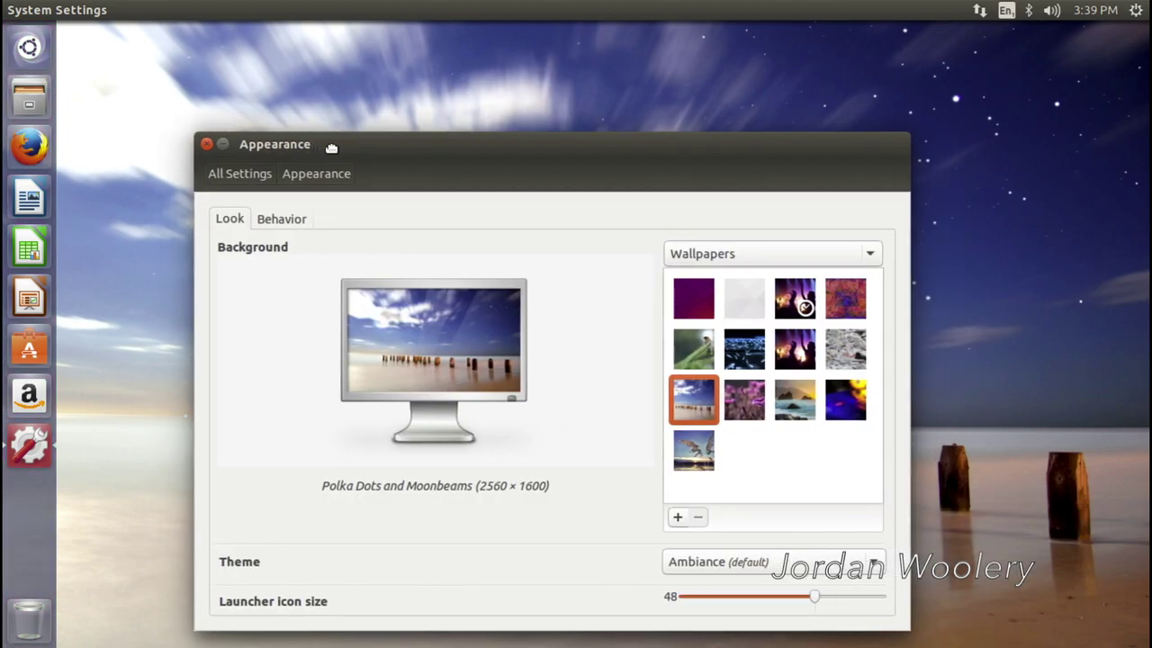
left_click(744, 349)
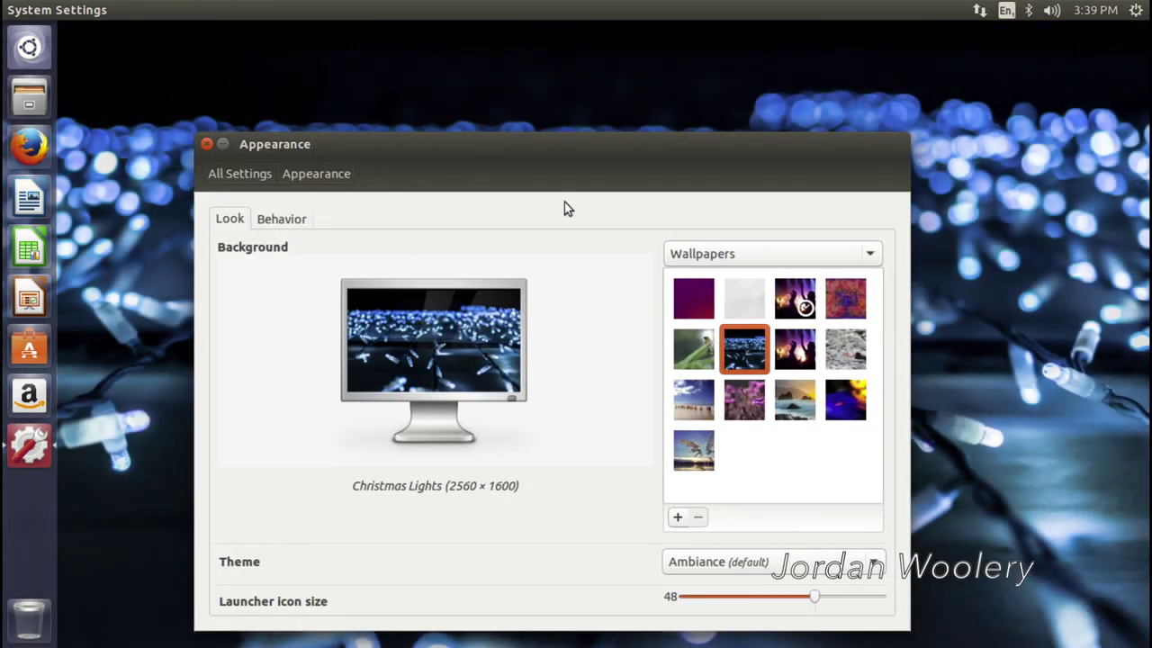
left_click_drag(550, 147, 484, 118)
left_click(729, 371)
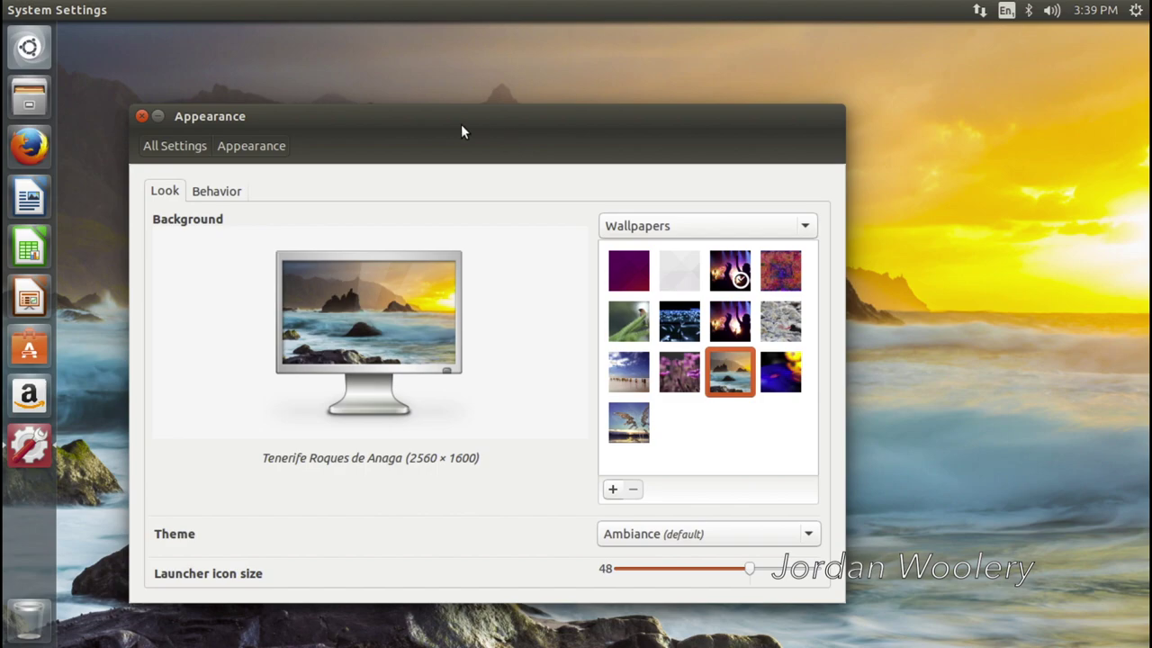
left_click_drag(460, 146, 529, 128)
left_click(855, 387)
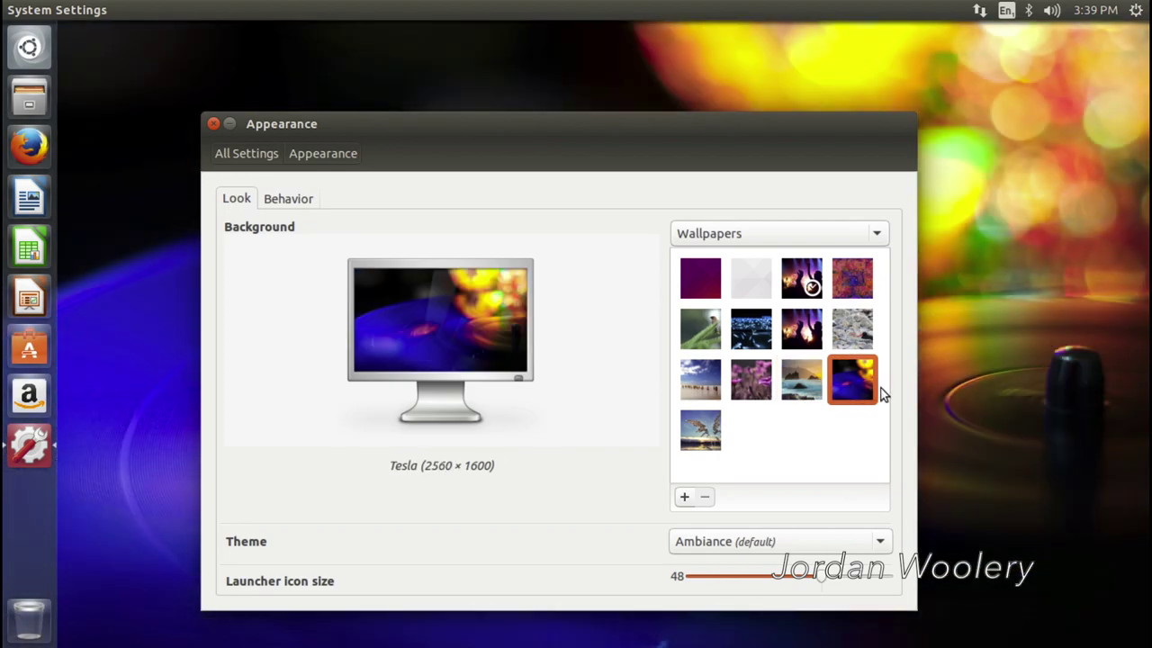
left_click_drag(741, 123, 776, 103)
- Try Oyster Catcher, Euphoria!, the pink patchwork and Cedar Wax Wing, then settle on Traviny
left_click(899, 317)
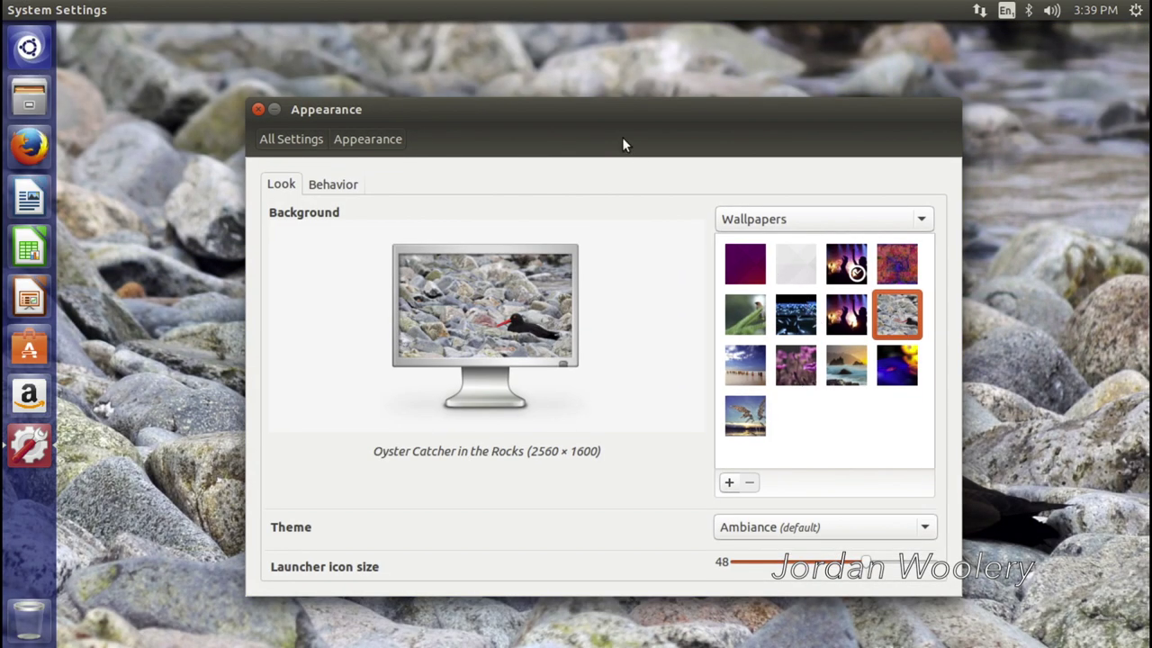
mouse_move(606, 116)
left_mouse_down()
mouse_move(880, 448)
mouse_move(955, 604)
mouse_move(586, 108)
mouse_move(602, 114)
left_mouse_up()
left_click(862, 335)
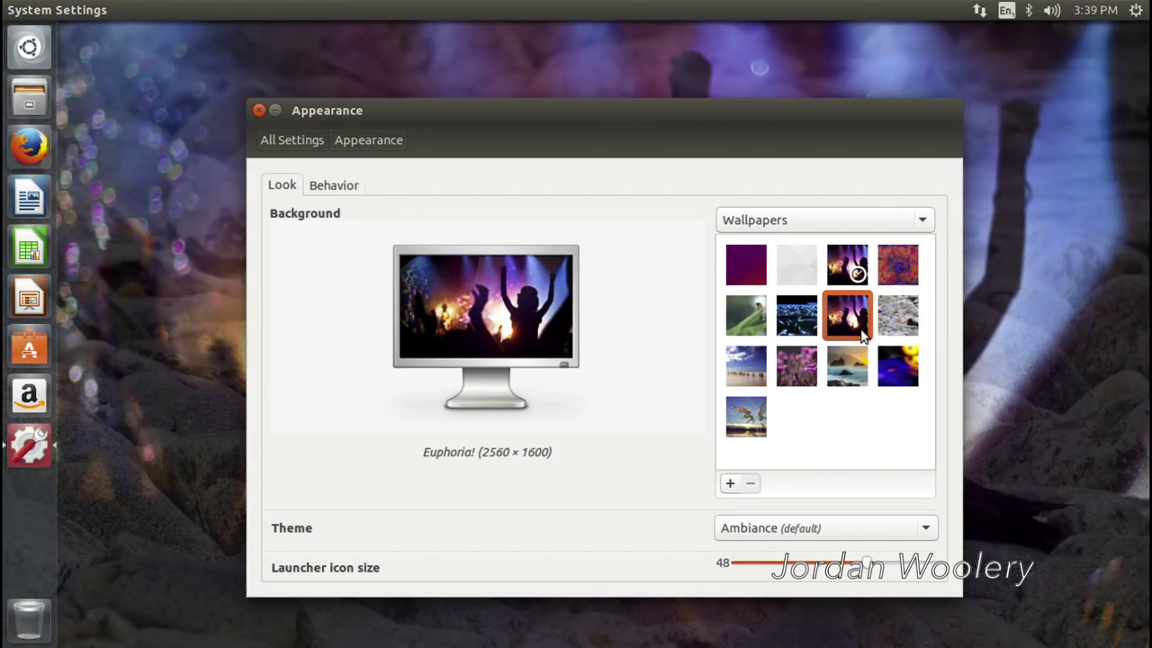
left_click_drag(503, 114, 481, 83)
left_click(862, 249)
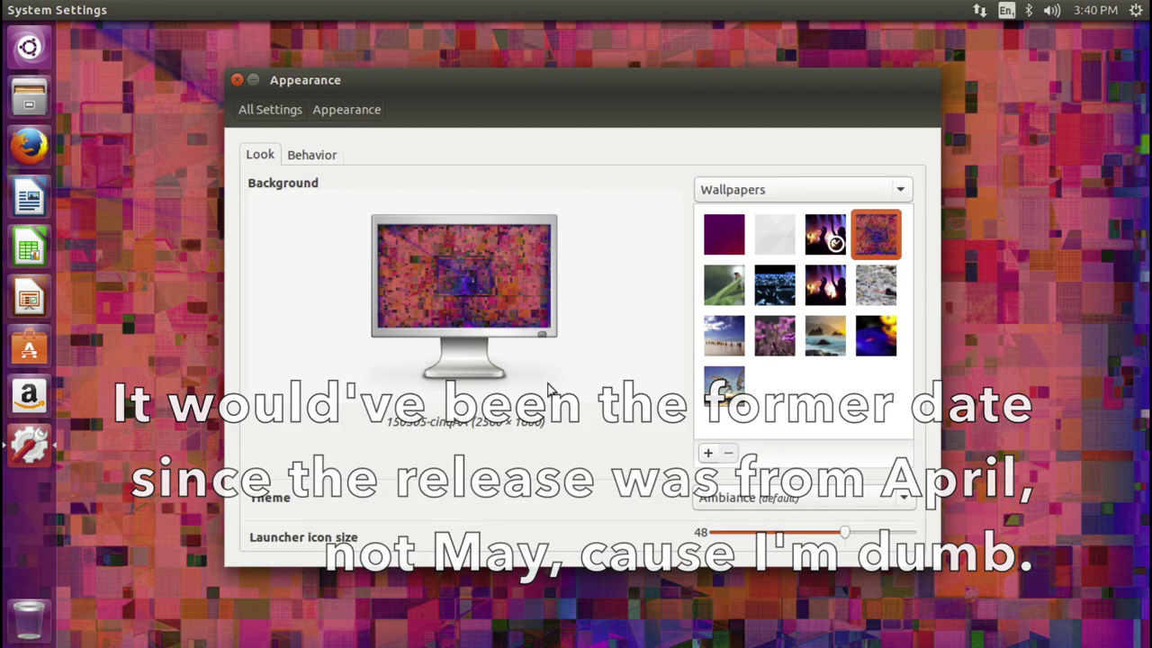
left_click(734, 274)
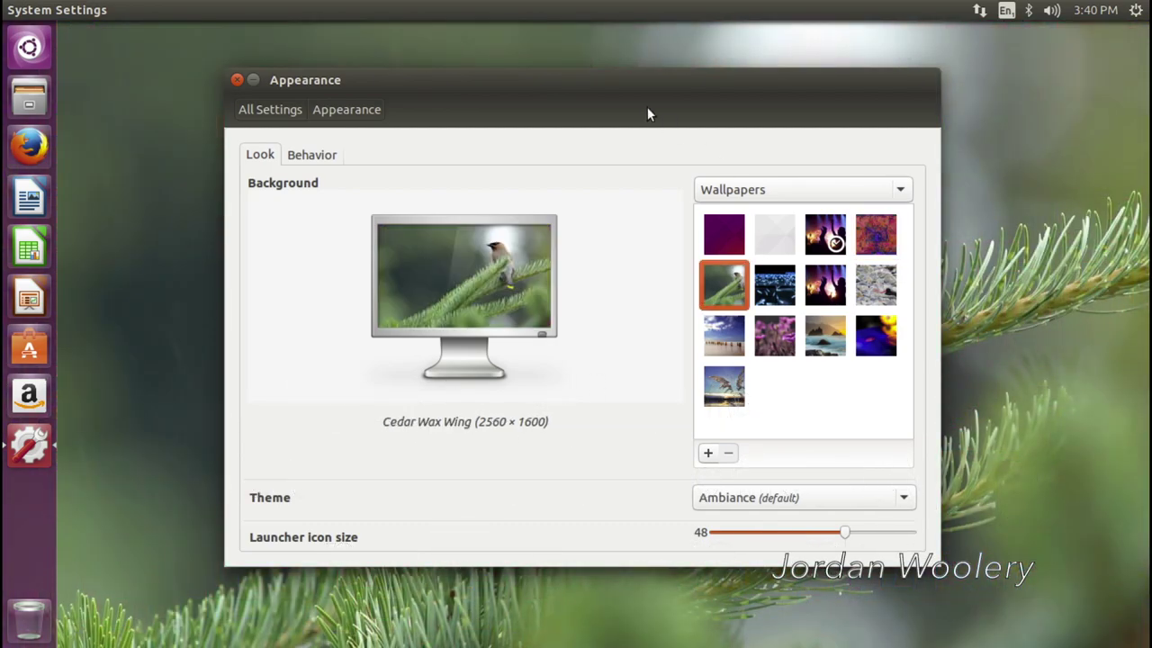
mouse_move(647, 106)
left_mouse_down()
mouse_move(966, 481)
mouse_move(635, 98)
left_mouse_up()
left_click(736, 421)
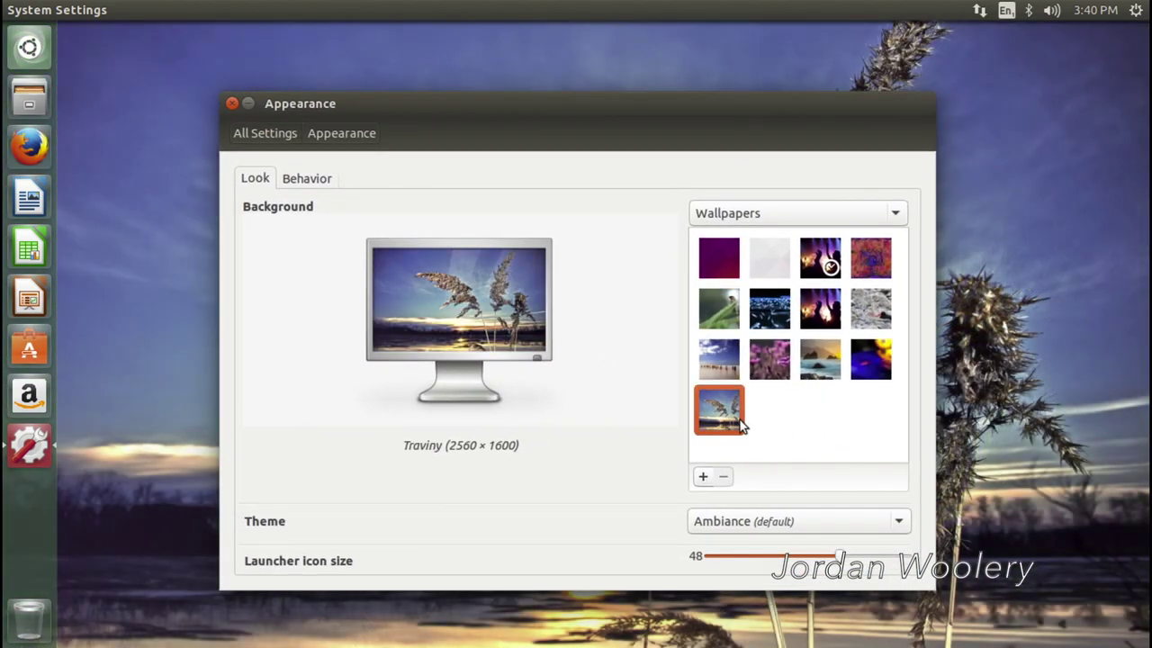
left_click(761, 520)
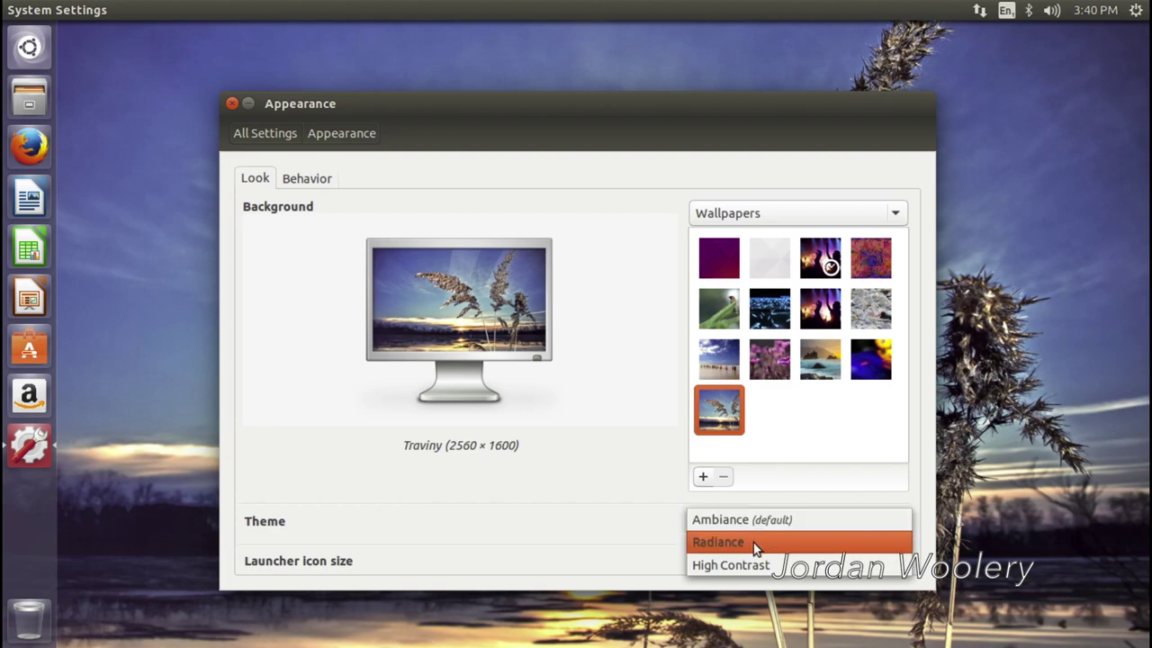
- Try the Radiance, Ambiance and High Contrast themes, keep Radiance, and close Appearance settings
left_click(756, 542)
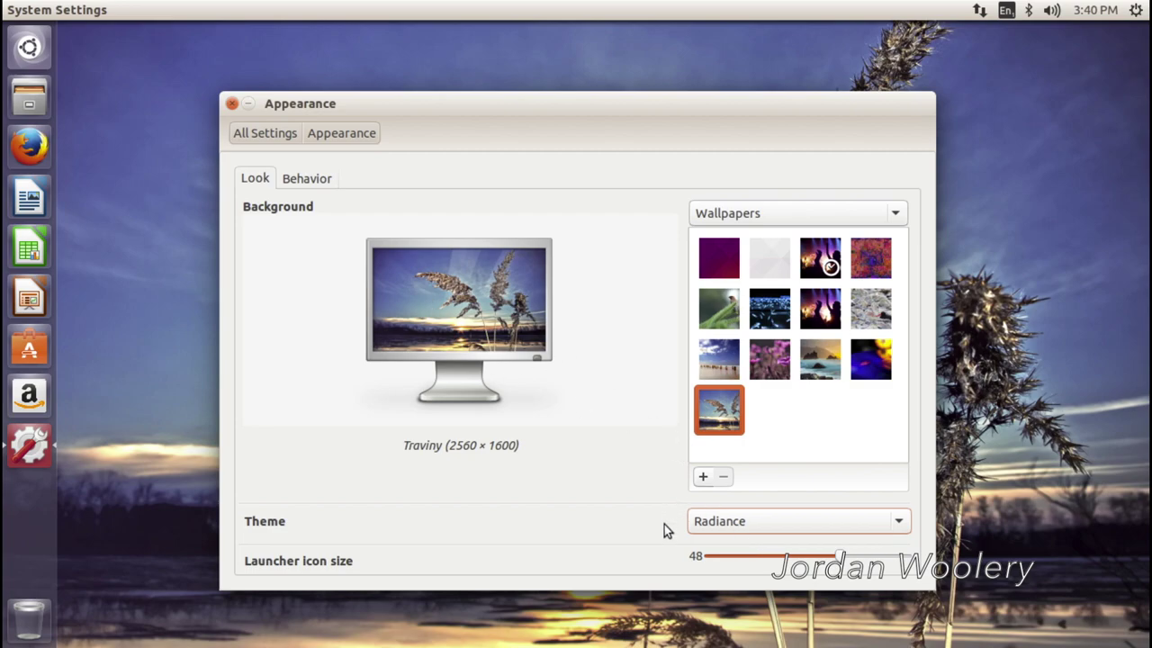
left_click(739, 530)
left_click(715, 496)
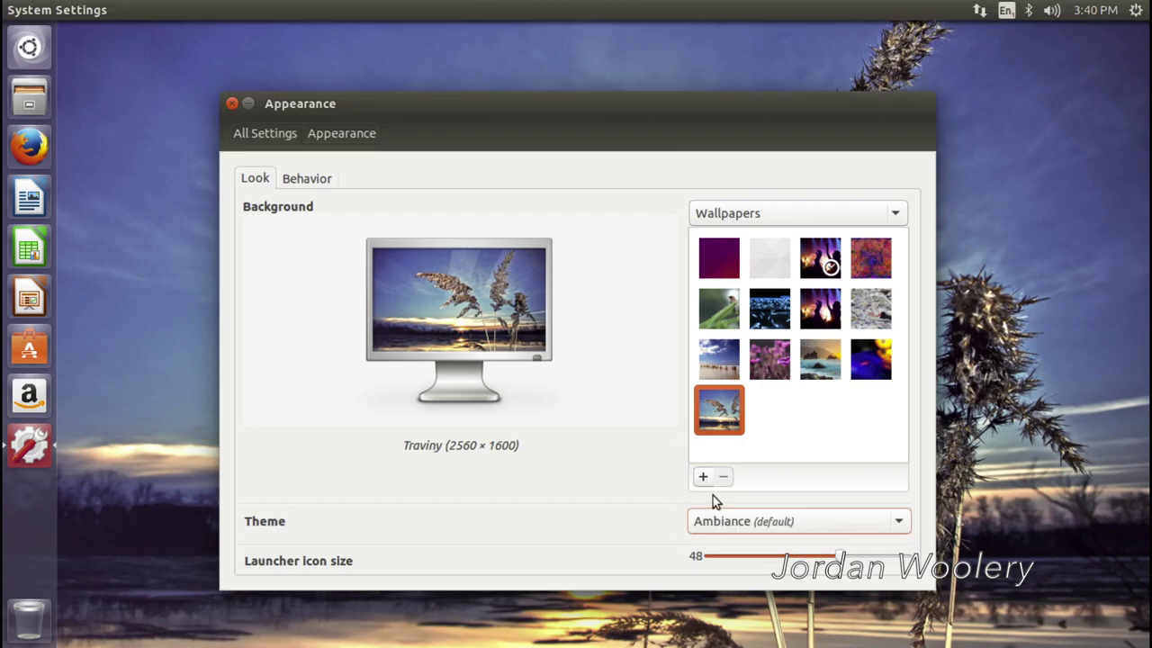
left_click(745, 530)
left_click(742, 563)
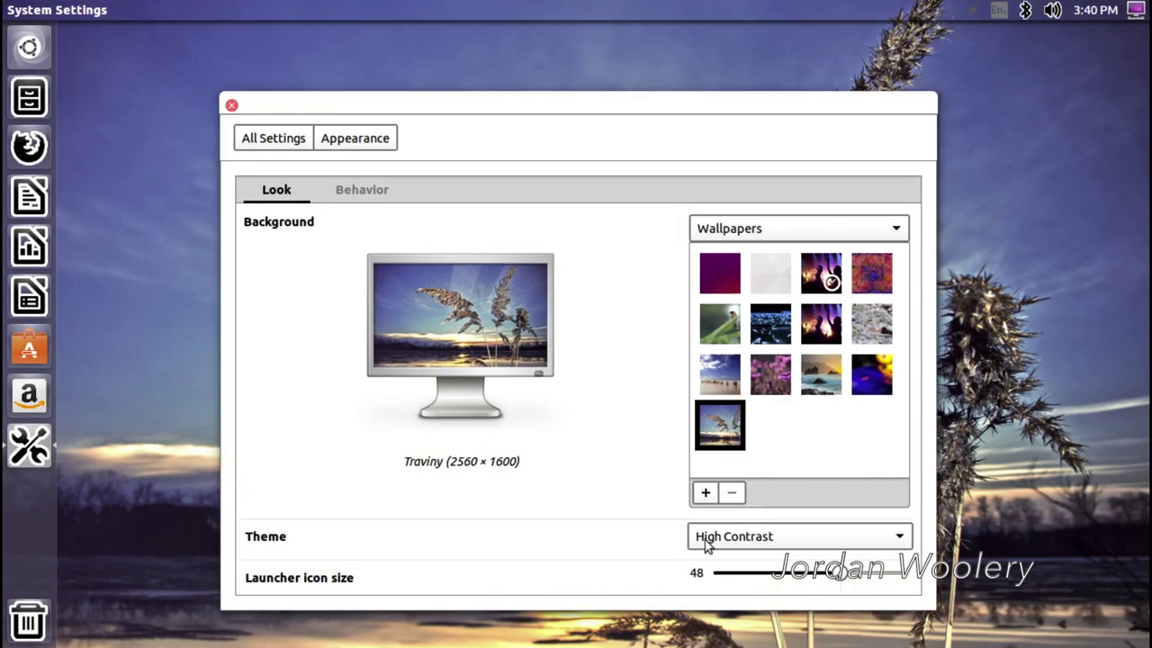
left_click(751, 538)
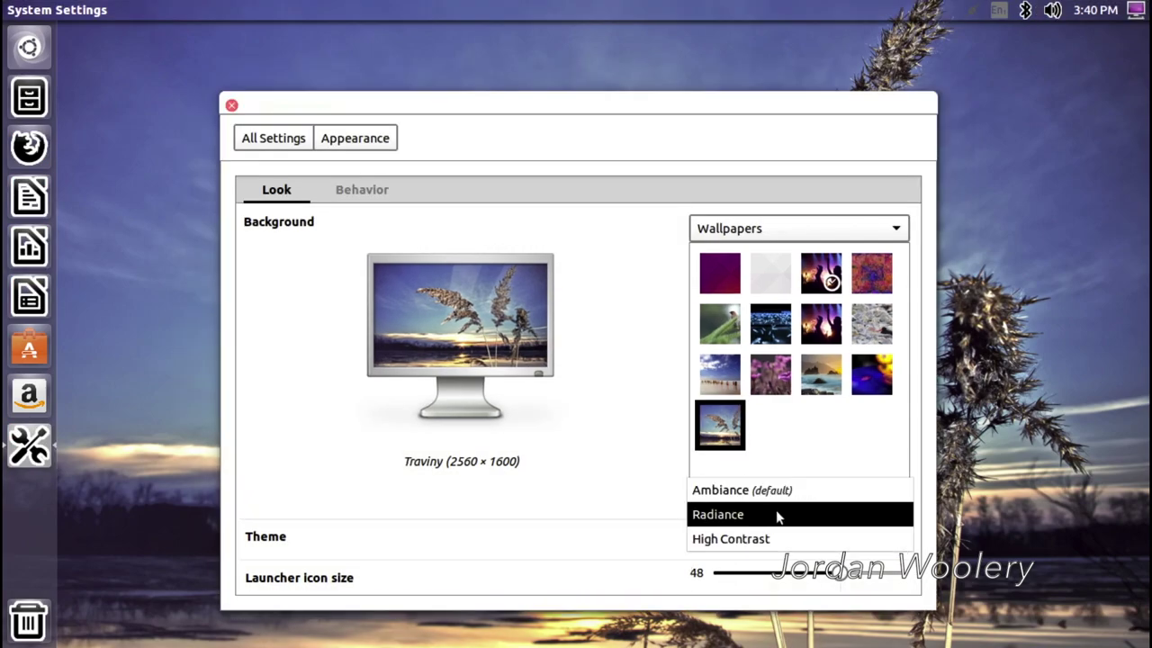
left_click(778, 515)
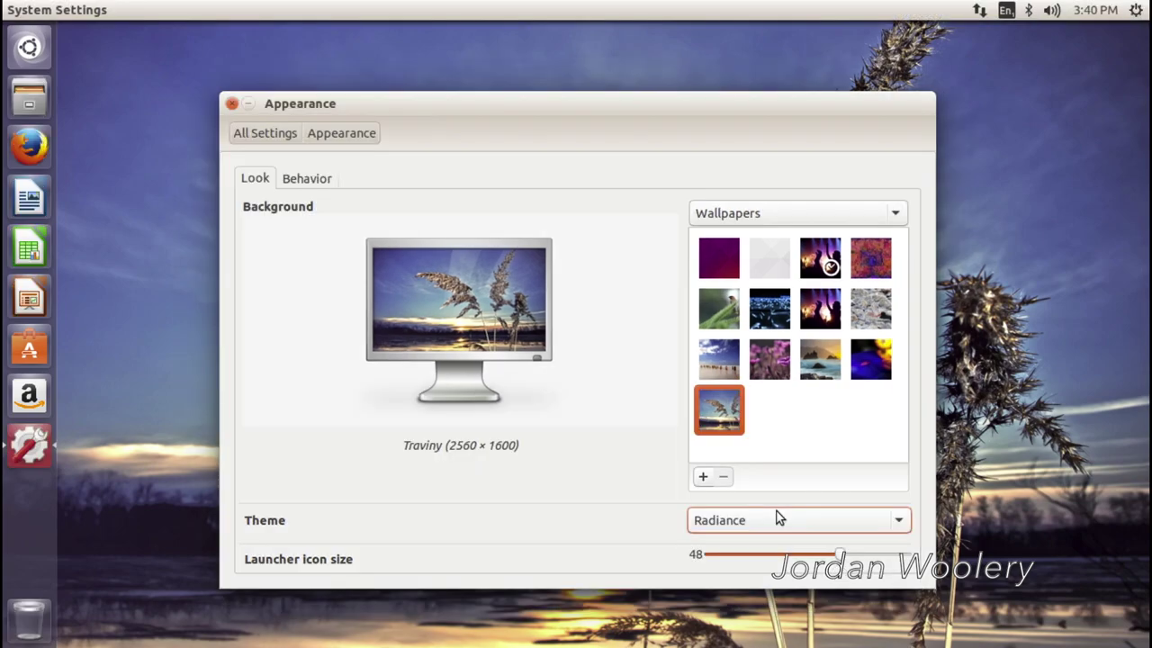
left_click(231, 104)
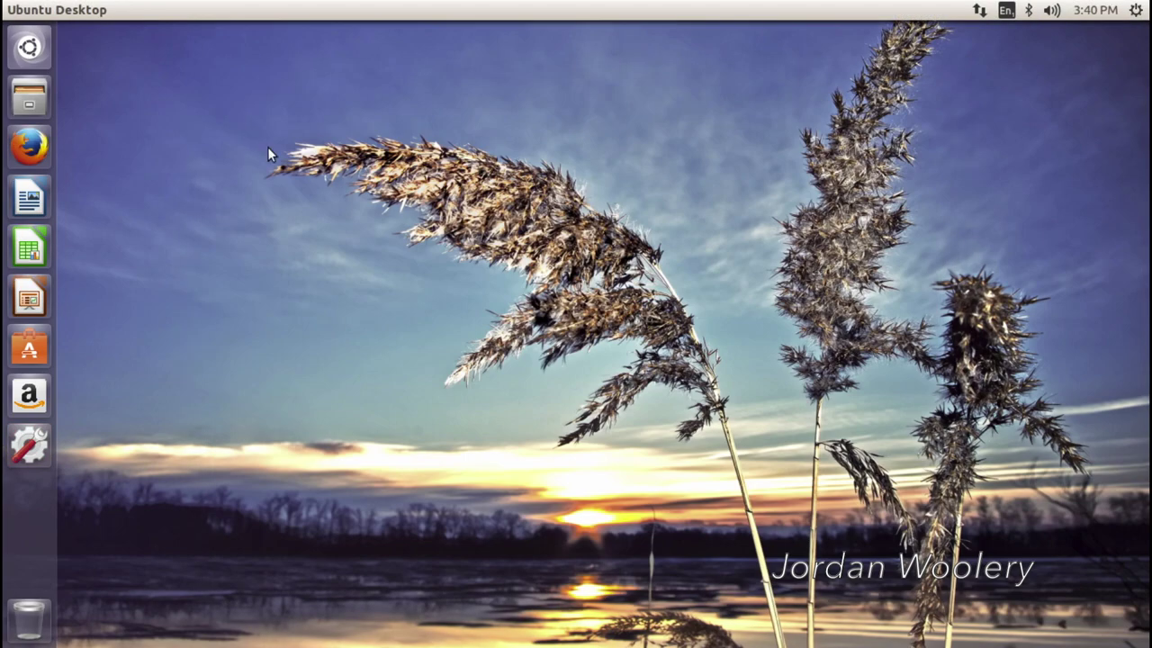
left_click(44, 50)
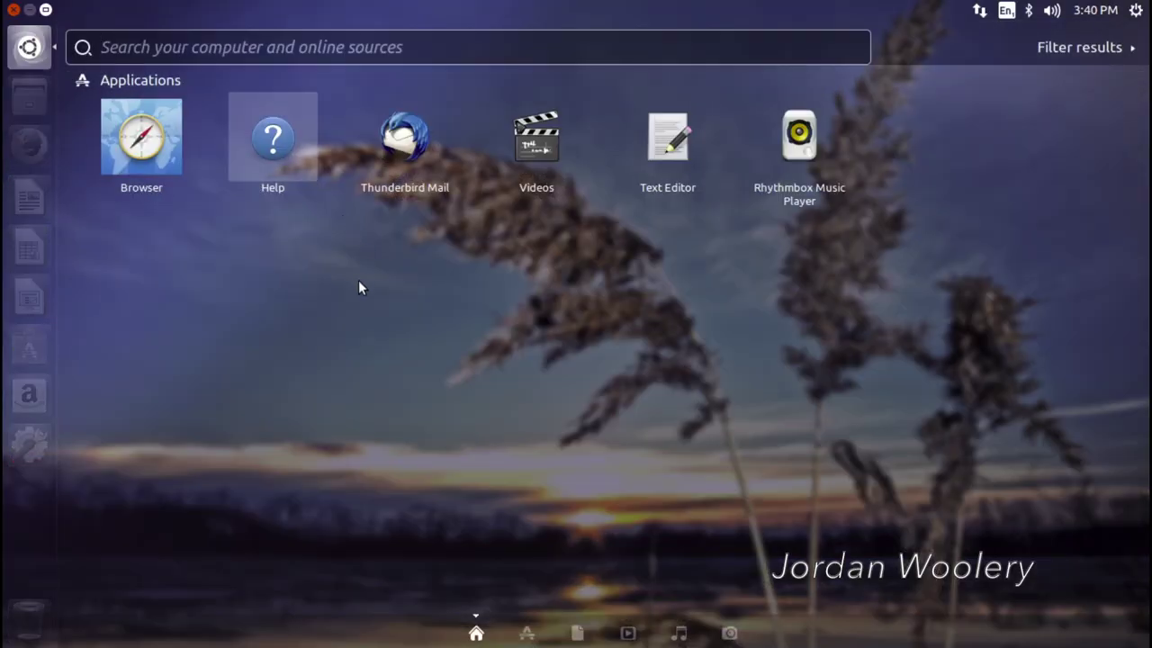
left_click(14, 65)
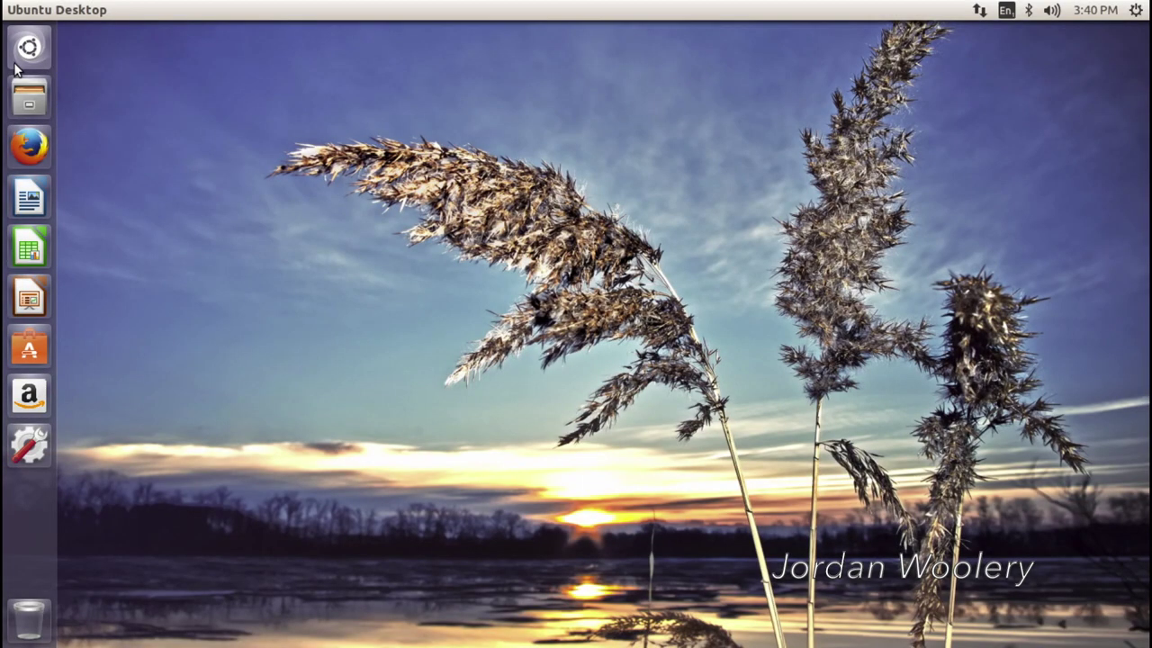
left_click(18, 57)
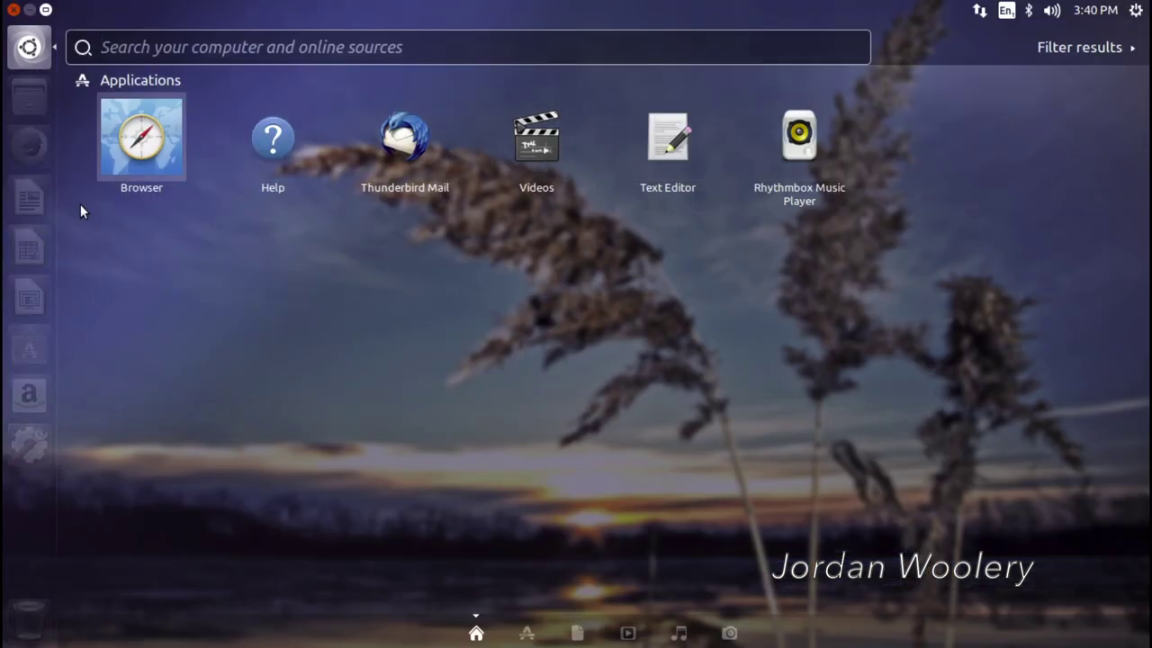
left_click(31, 47)
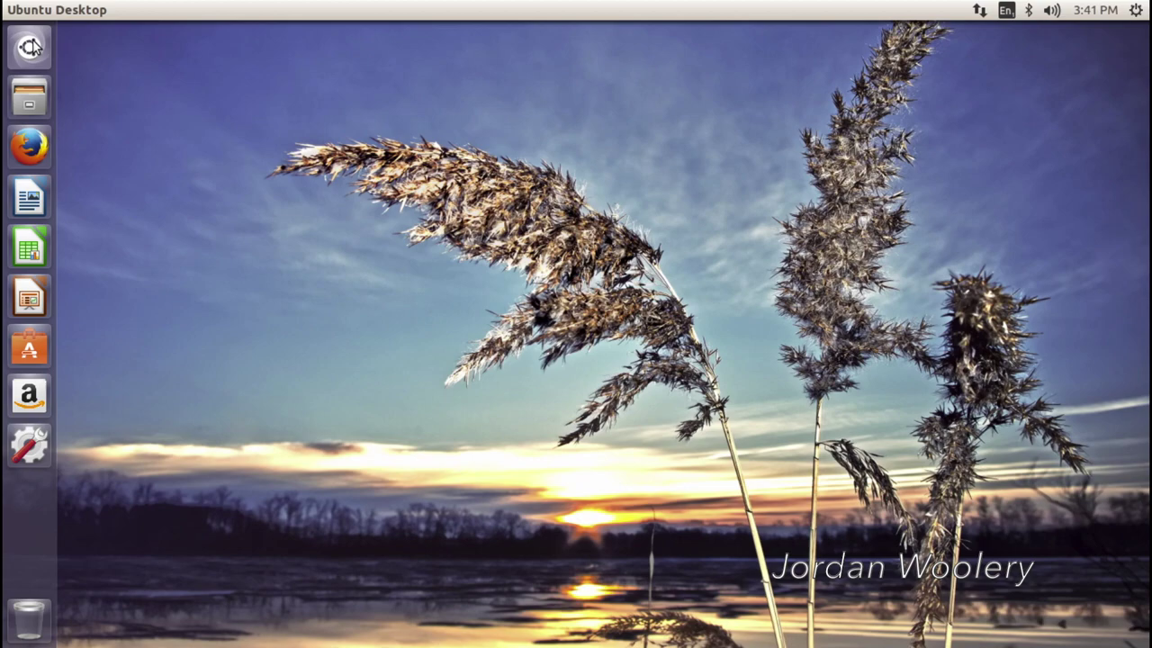
left_click(1137, 10)
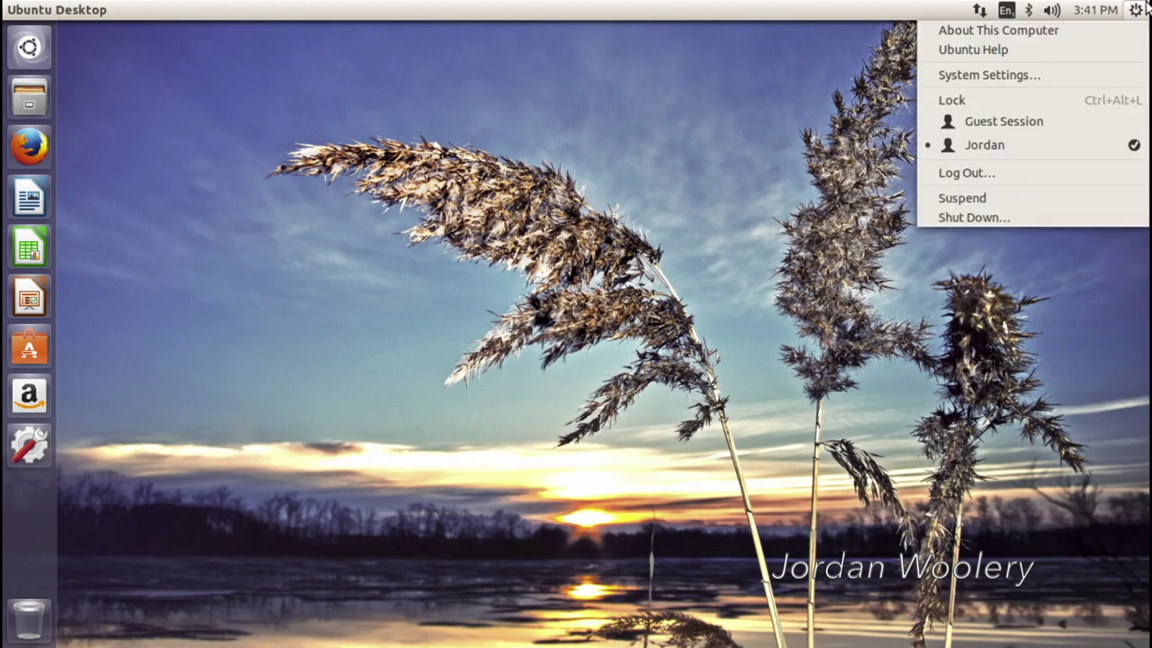
left_click(1115, 46)
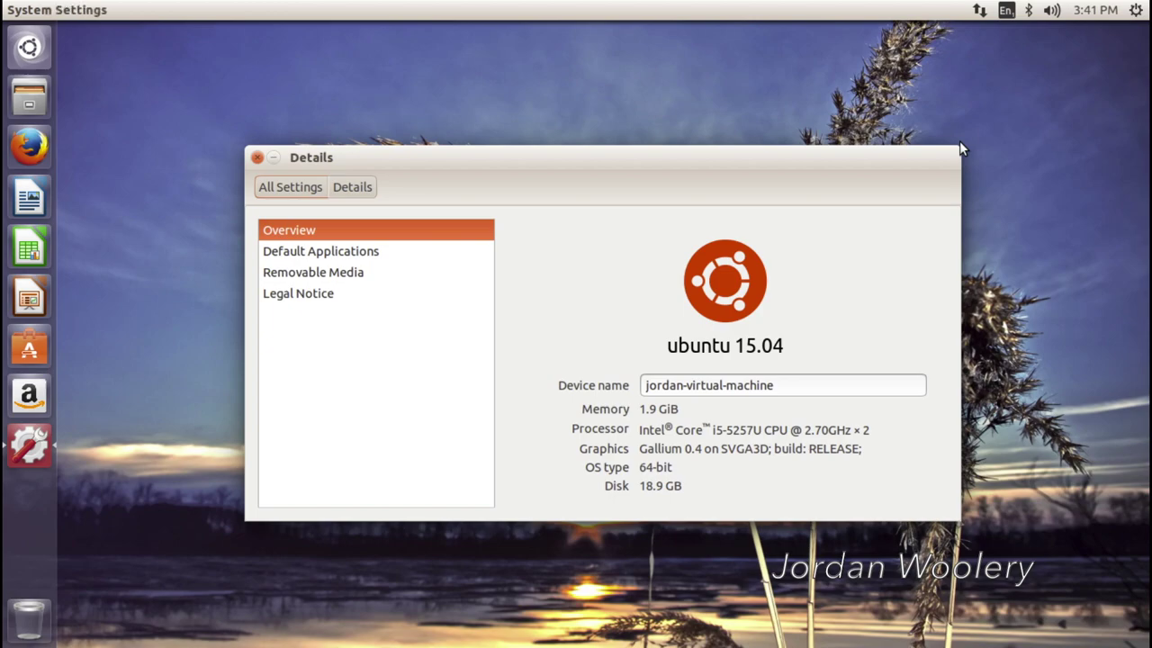
left_click(257, 157)
- Choose Shut Down… from the top-bar gear menu to show the shutdown confirmation
left_click(1132, 14)
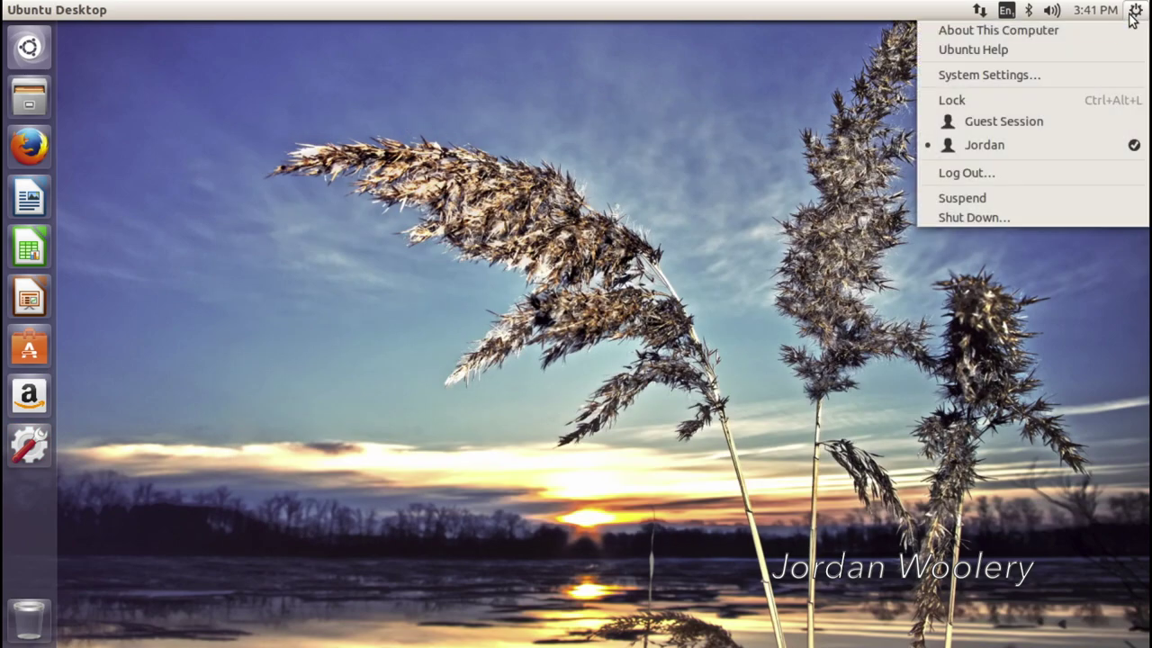
left_click(1046, 215)
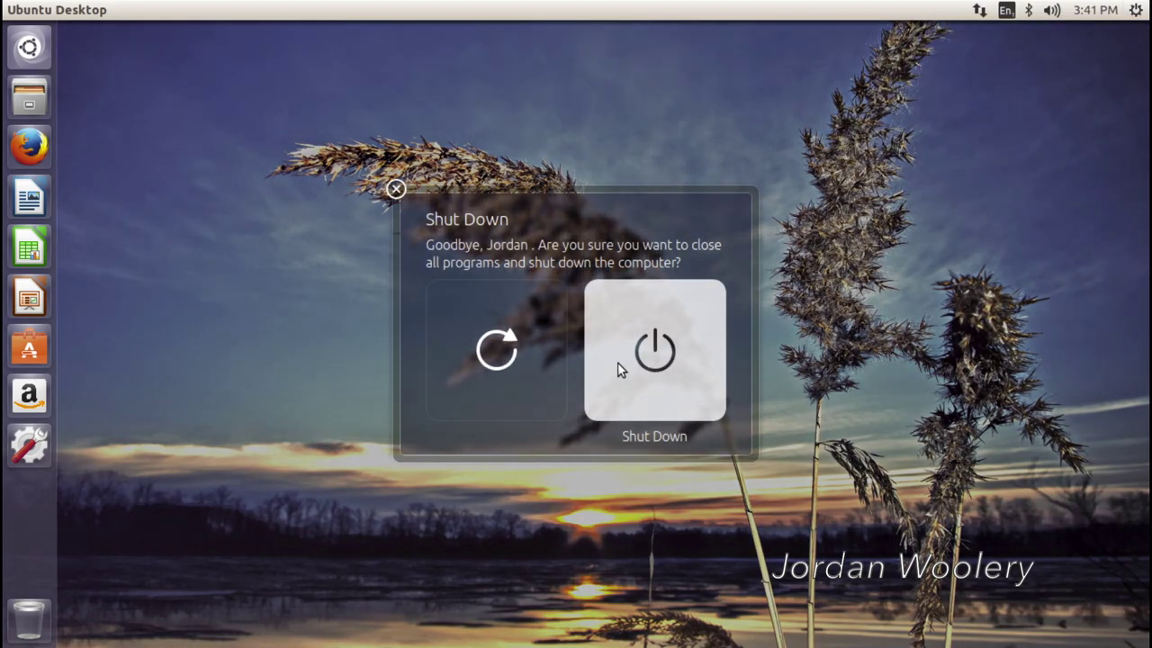